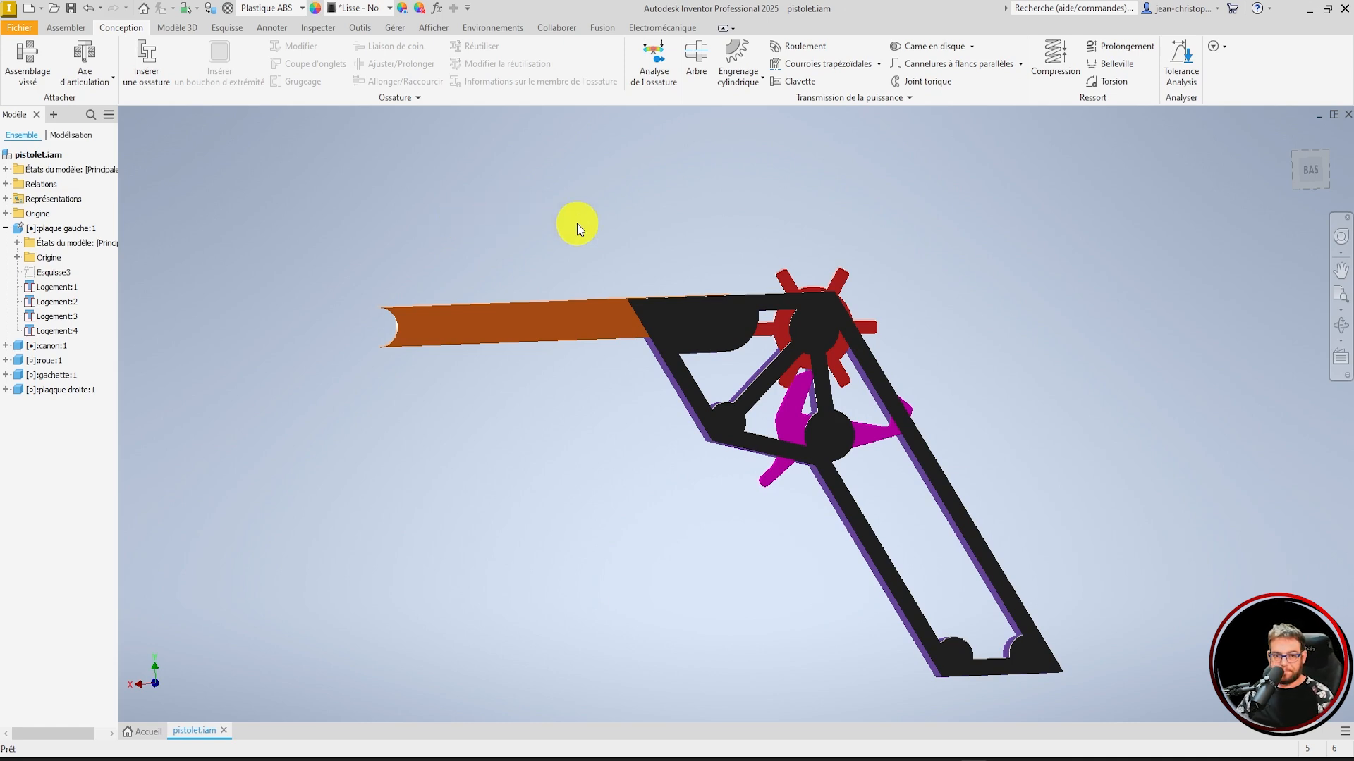
# Edit the left plate (plaque gauche) in place and make its Esquisse3 visible
pyautogui.click(701, 327)
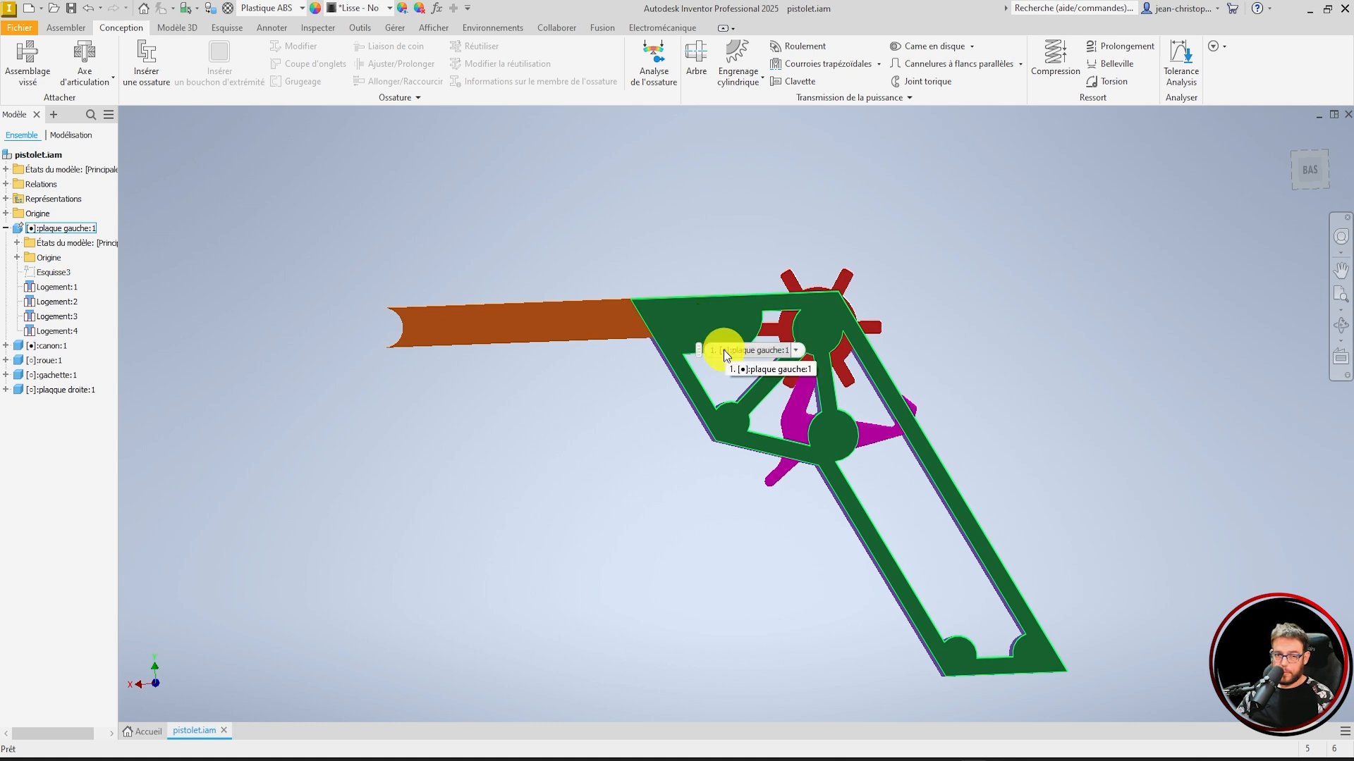
pyautogui.click(749, 313)
pyautogui.doubleClick(749, 312)
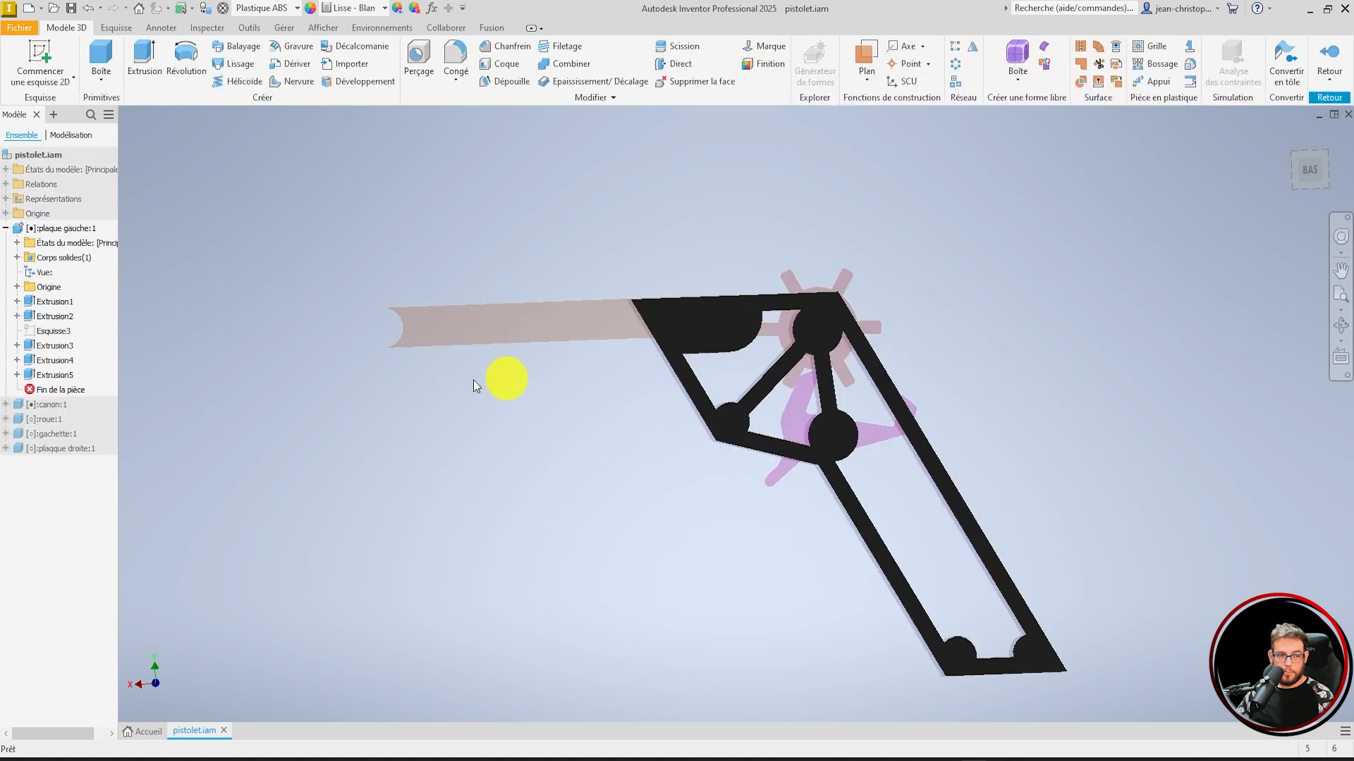
pyautogui.click(43, 334)
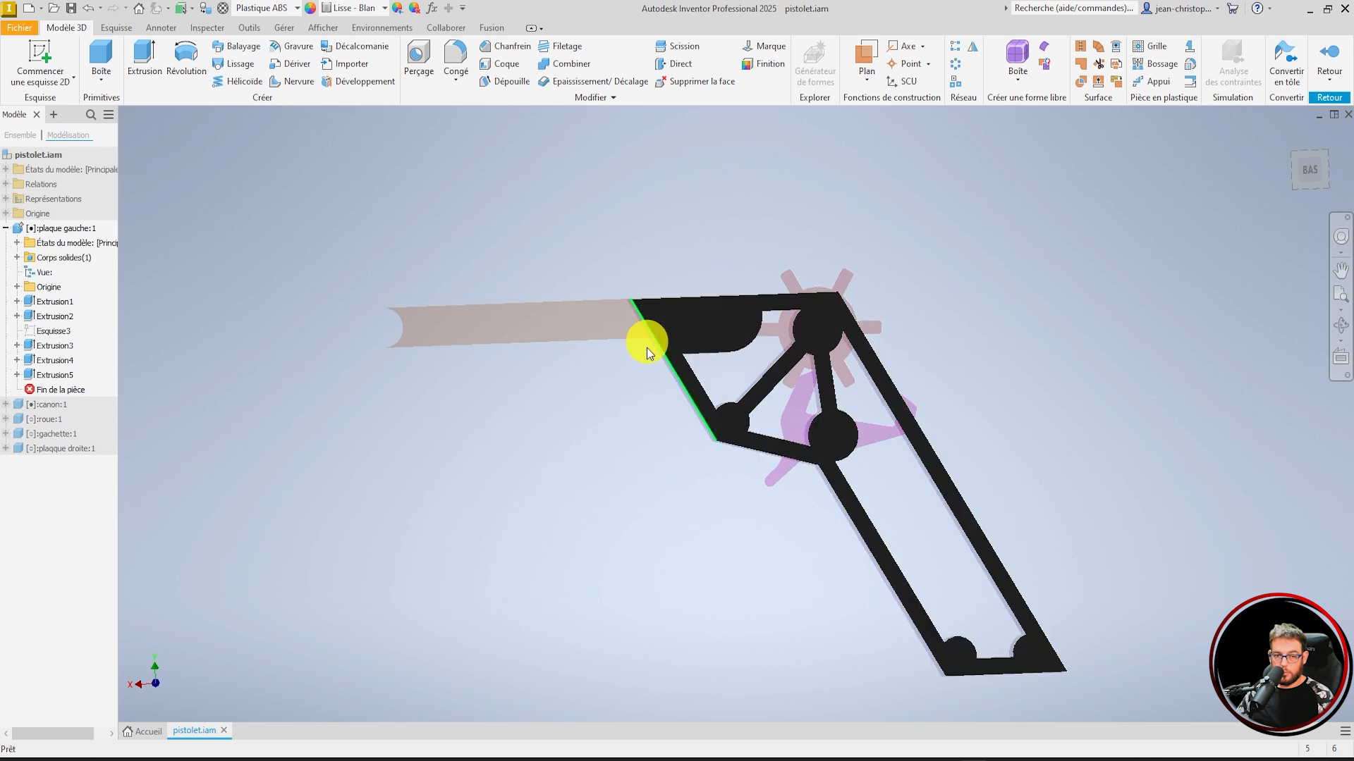
pyautogui.click(568, 427)
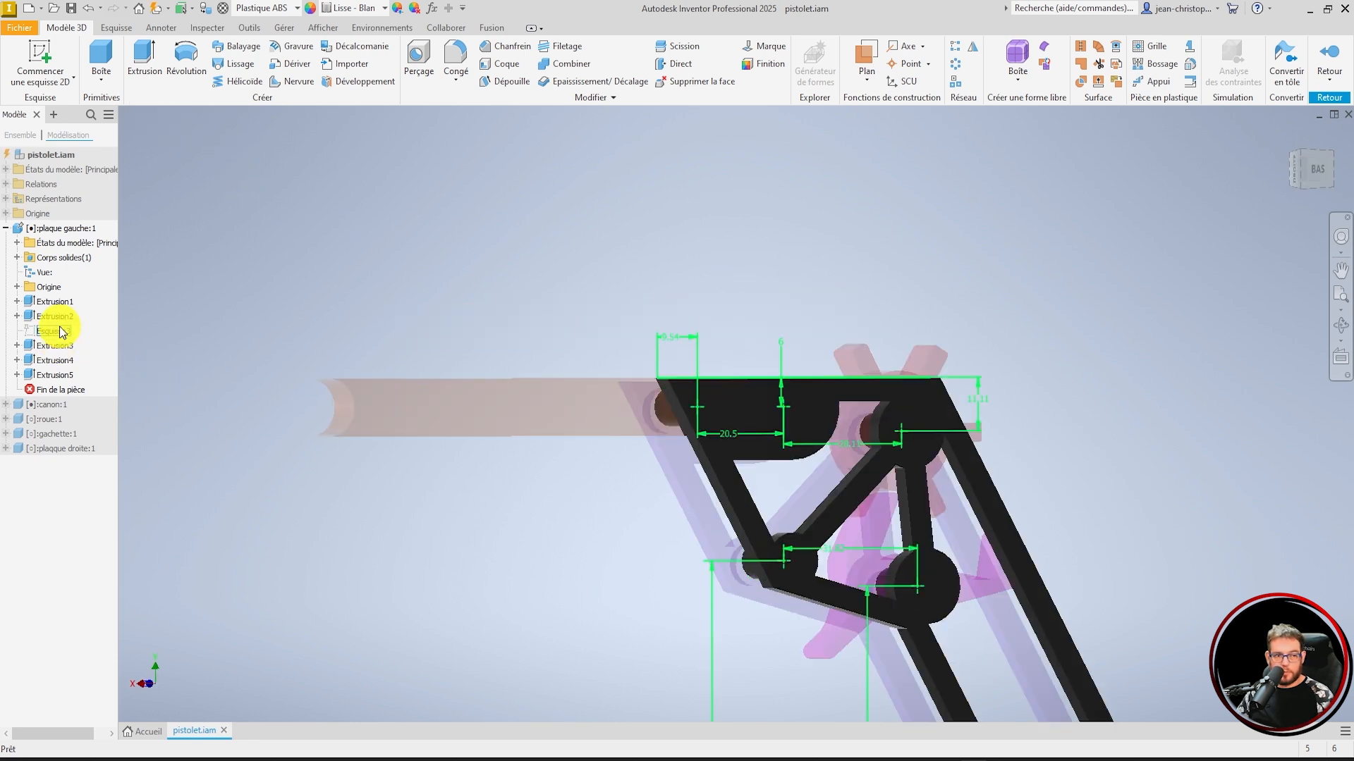
pyautogui.rightClick(61, 329)
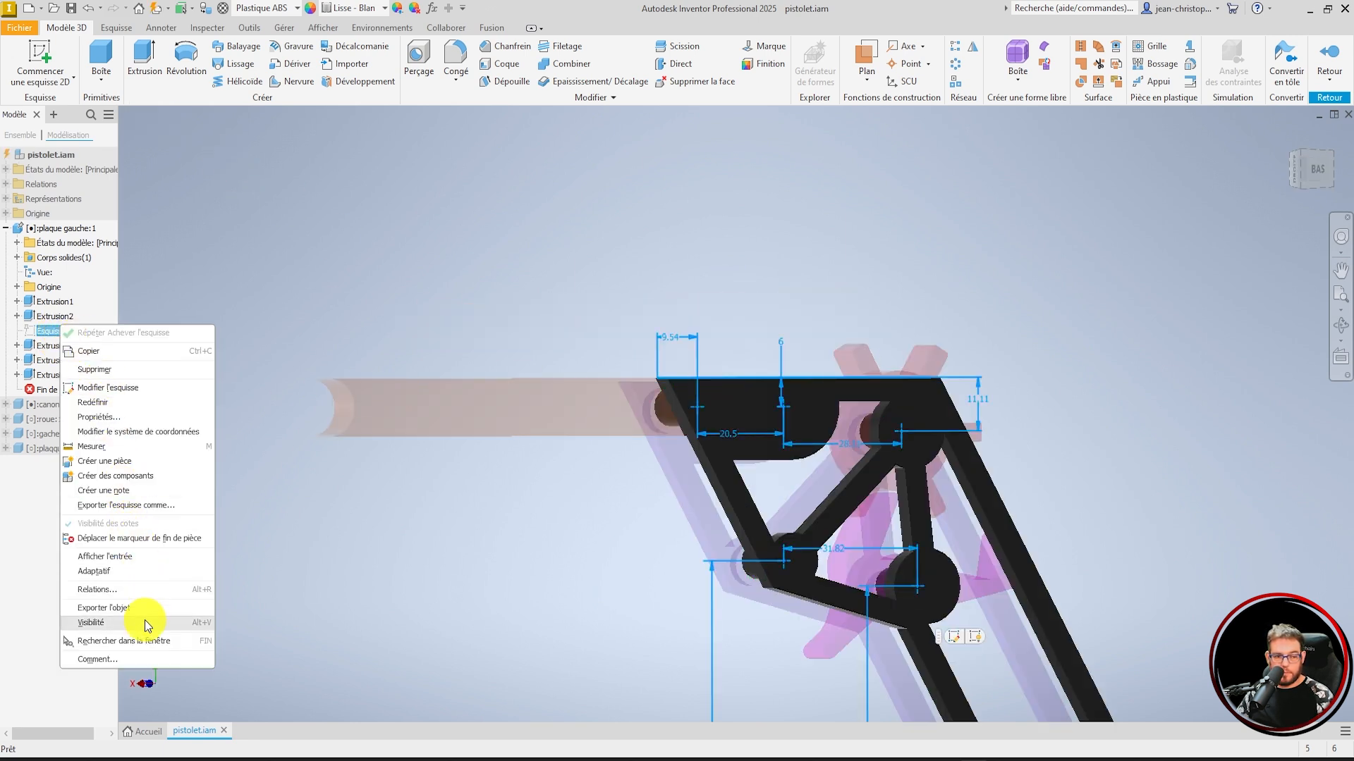
pyautogui.click(402, 307)
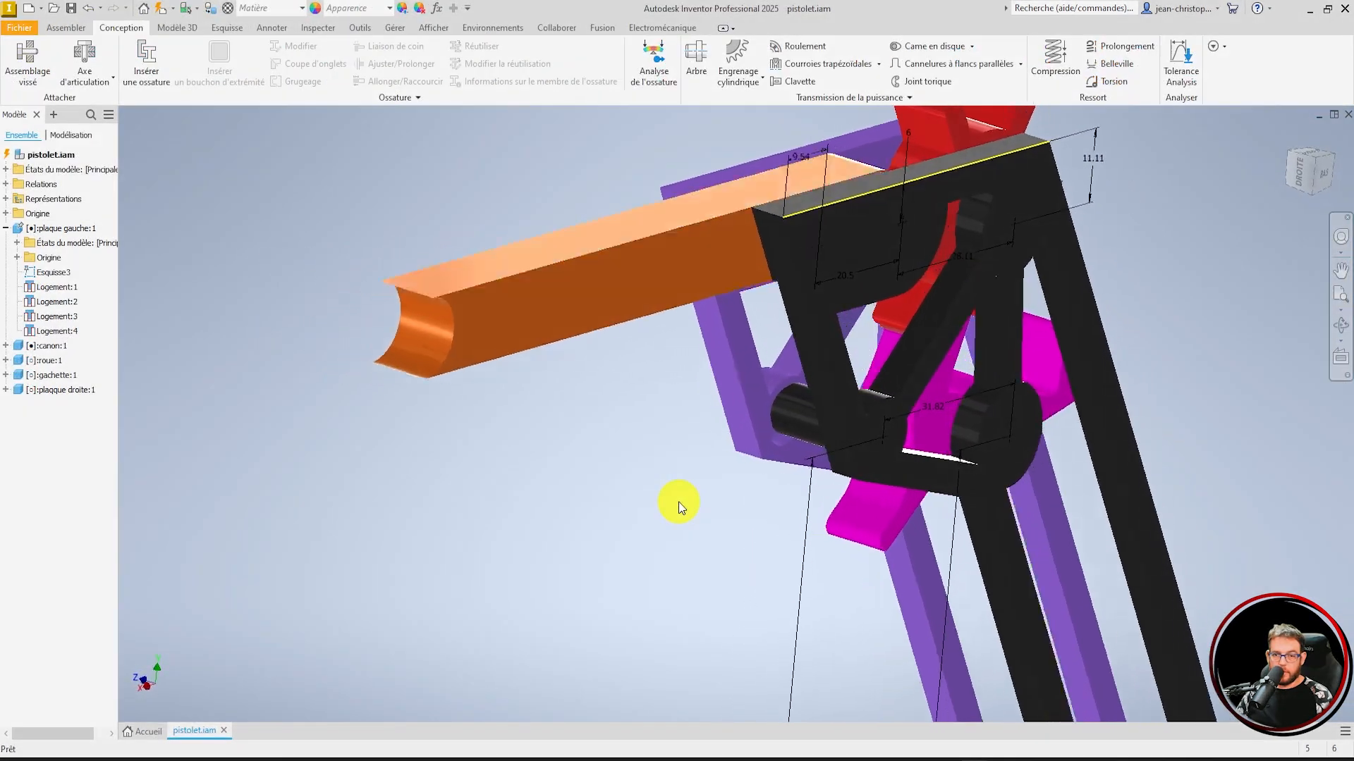
# Open the left plate part (plaque gauche) from the assembly in its own window
pyautogui.click(842, 223)
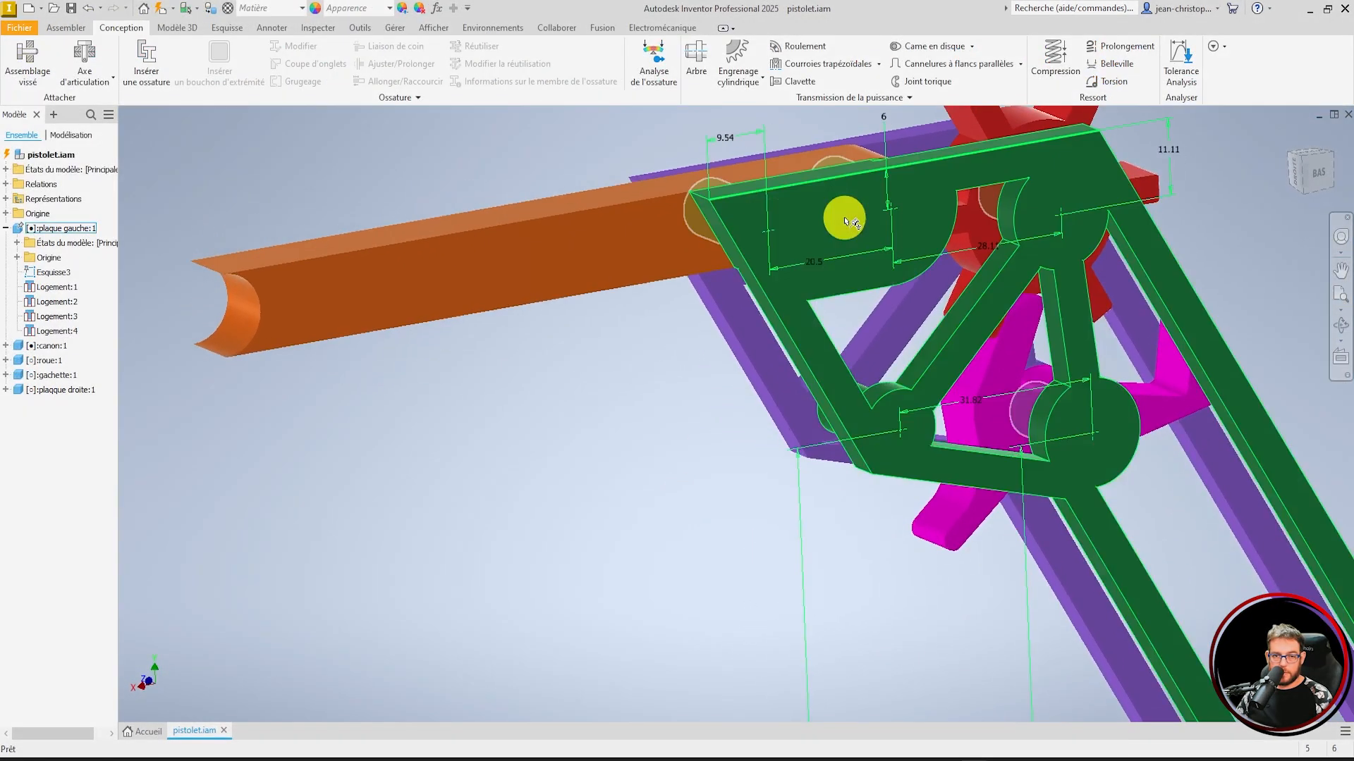
pyautogui.click(847, 221)
pyautogui.rightClick(846, 220)
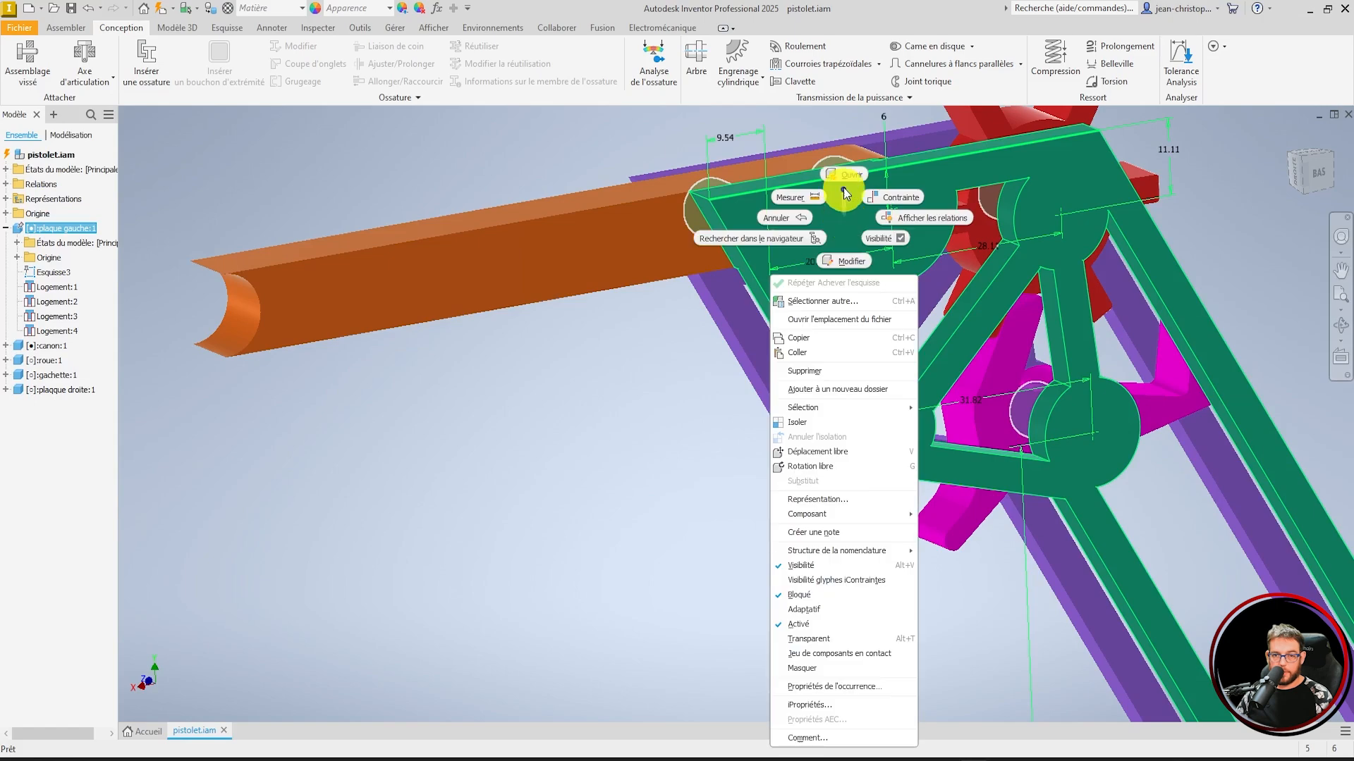
pyautogui.click(846, 188)
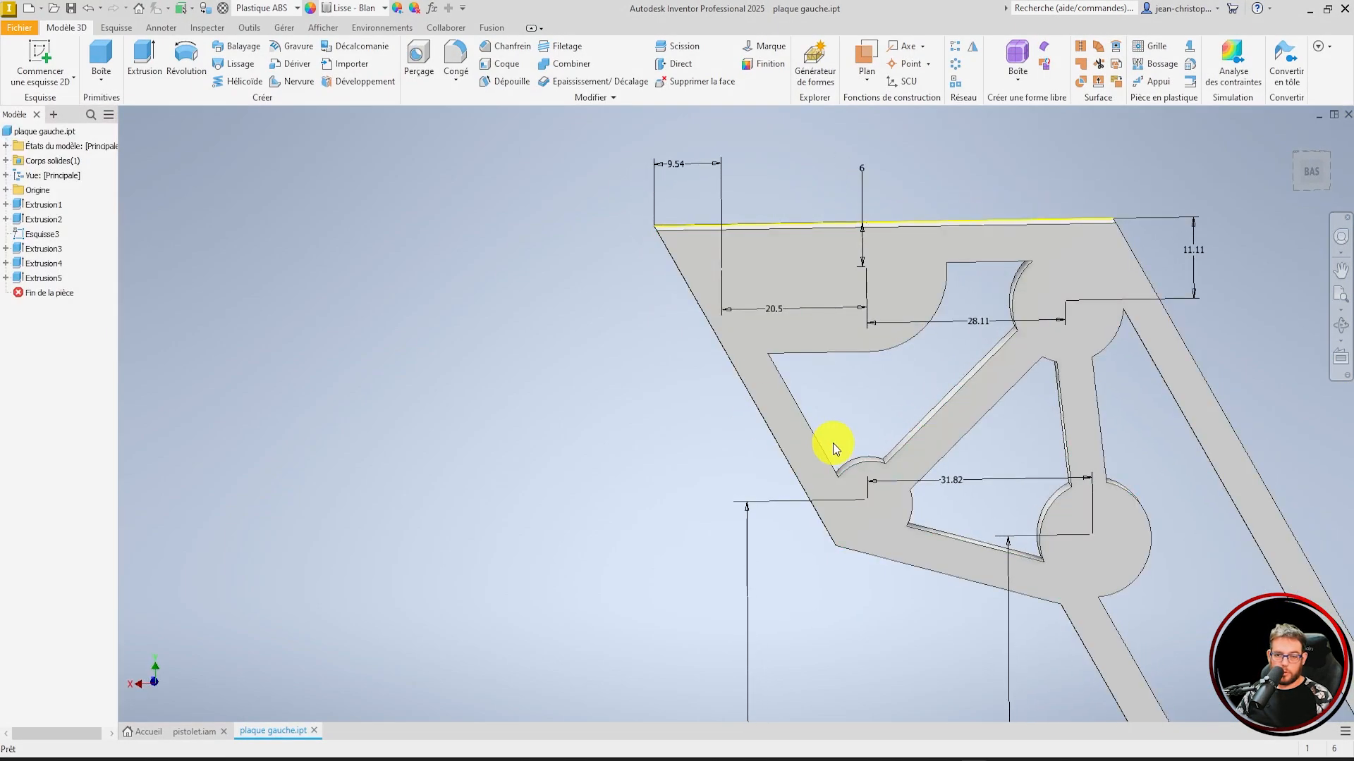
# Start a new 2D sketch on the plate's flat outer face
pyautogui.scroll(-3, 687, 377)
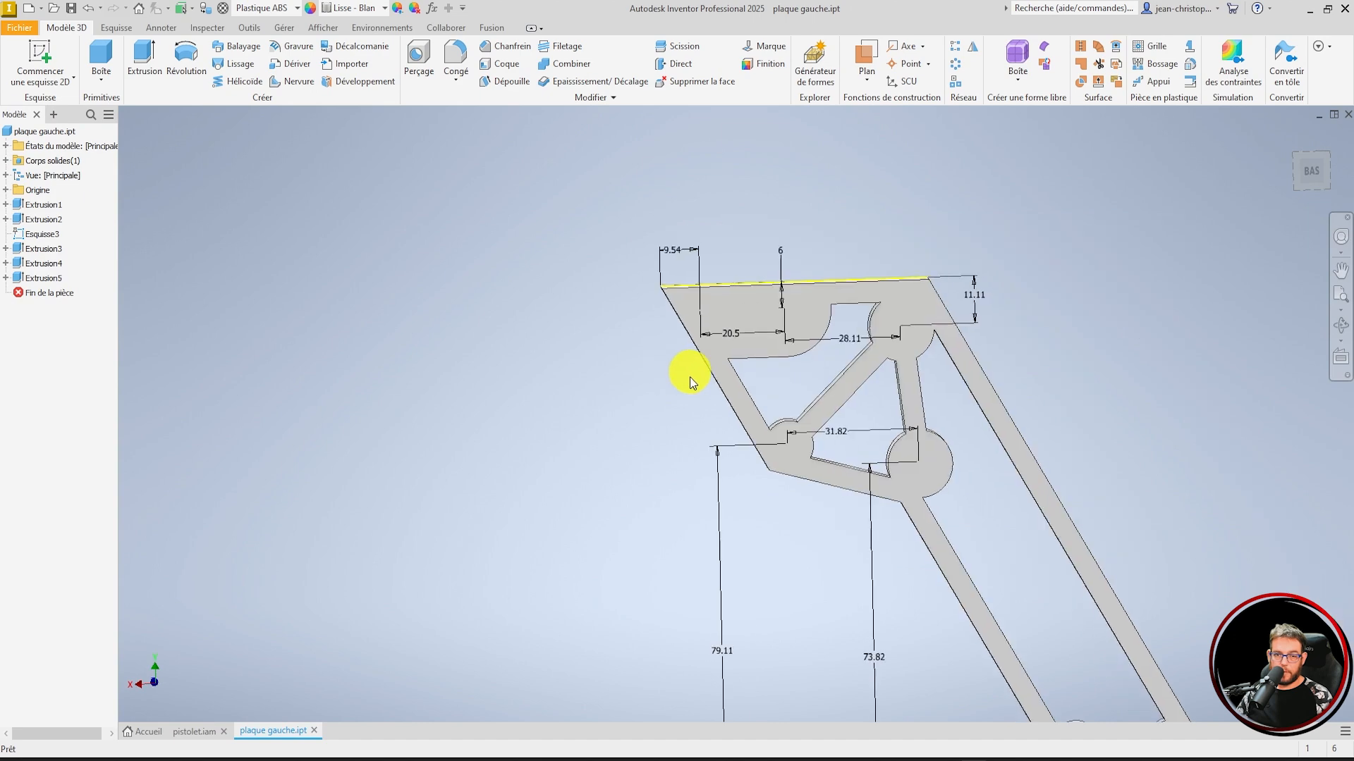
pyautogui.keyDown('shift'); pyautogui.moveTo(790, 469); pyautogui.dragTo(704, 341, button='middle'); pyautogui.keyUp('shift')
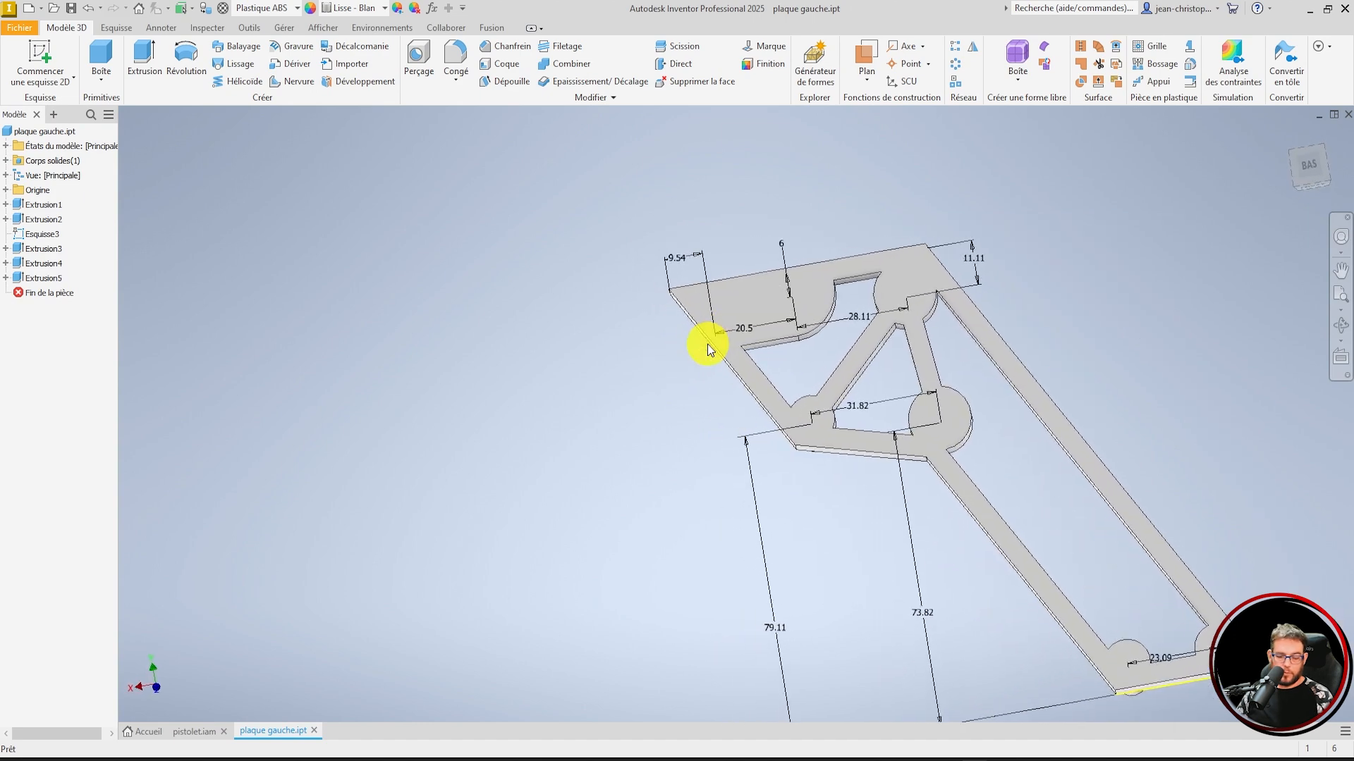
pyautogui.press('F6')
pyautogui.scroll(8, 778, 236)
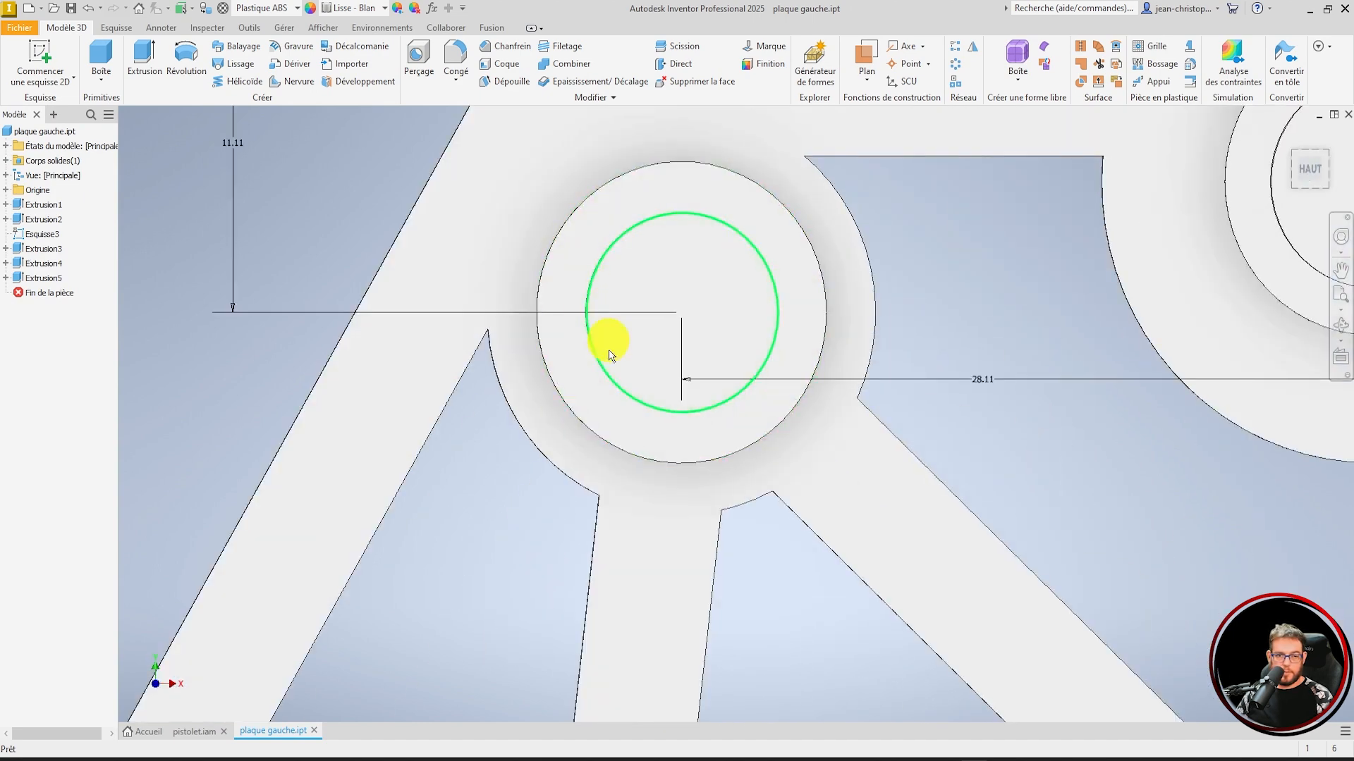
pyautogui.scroll(-3, 773, 400)
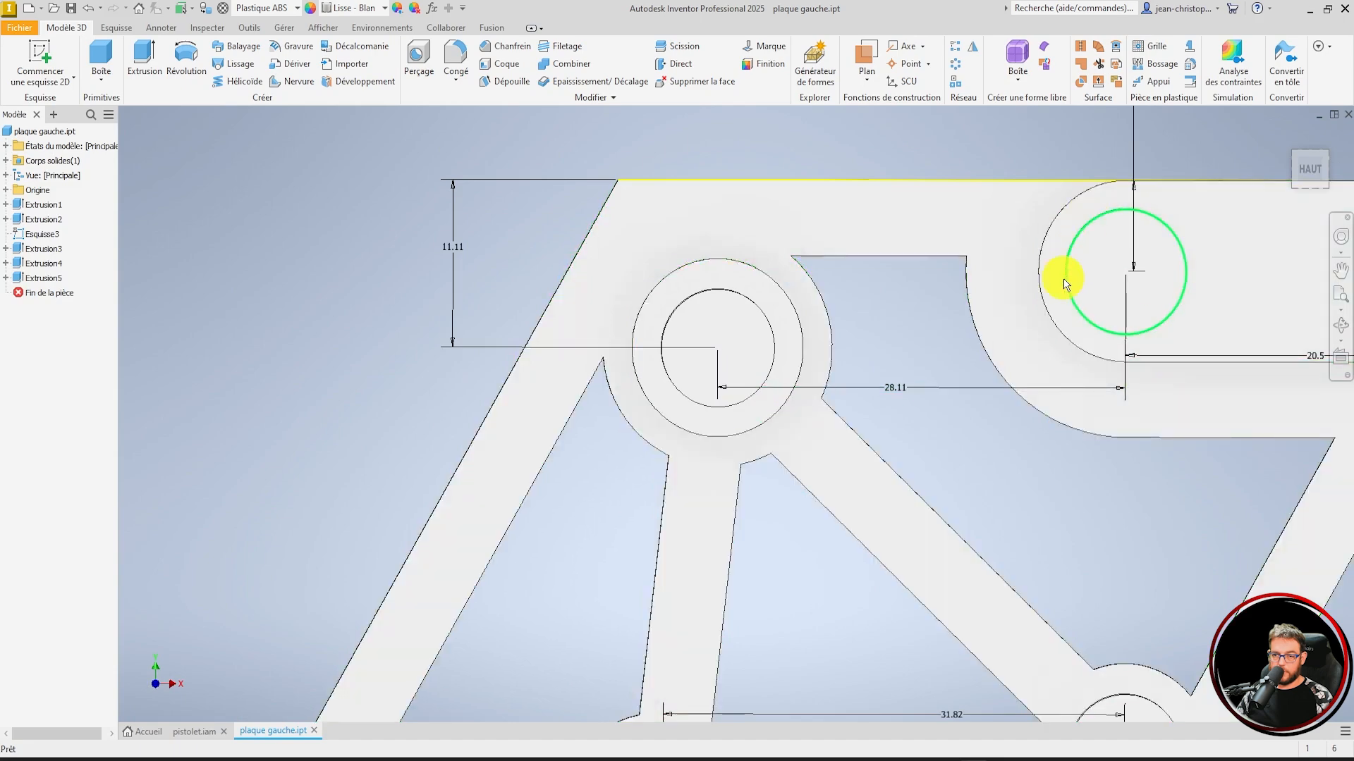
pyautogui.press('F5')
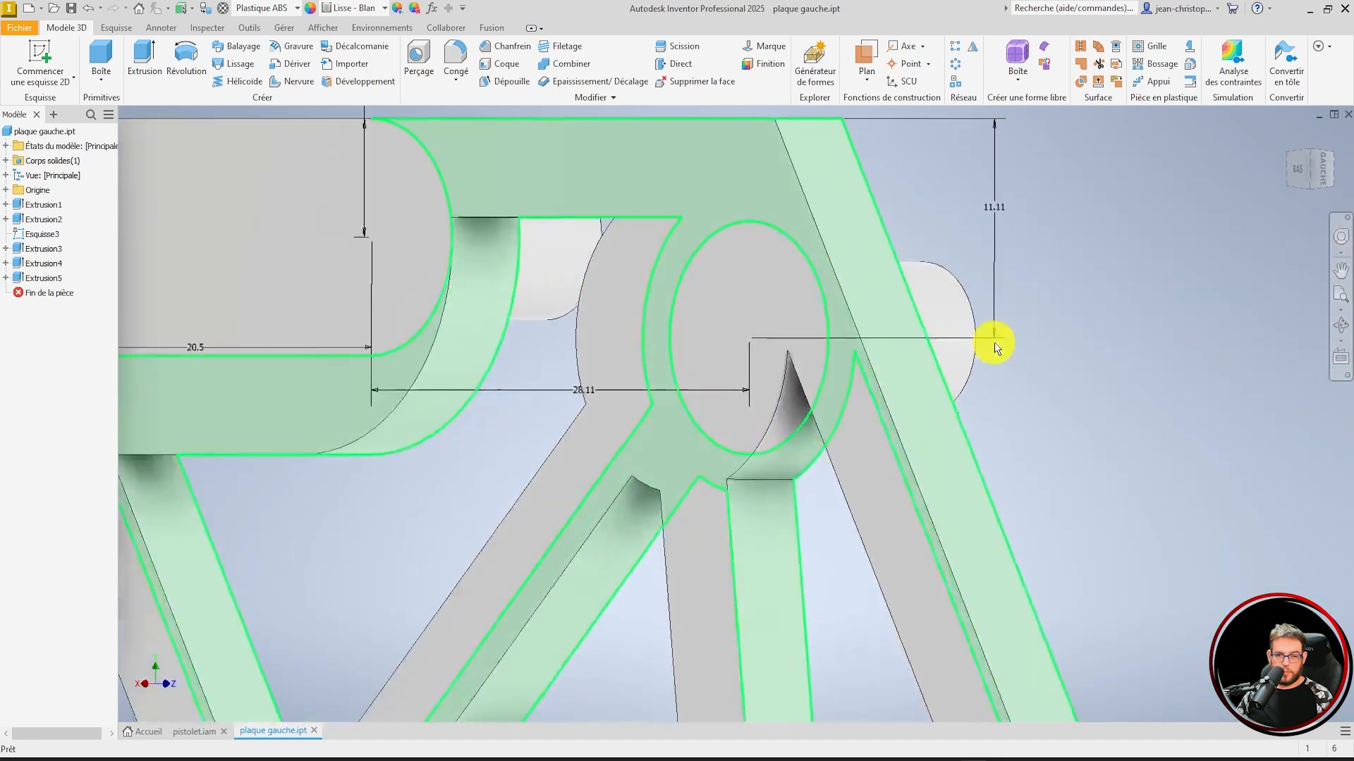
pyautogui.click(1297, 169)
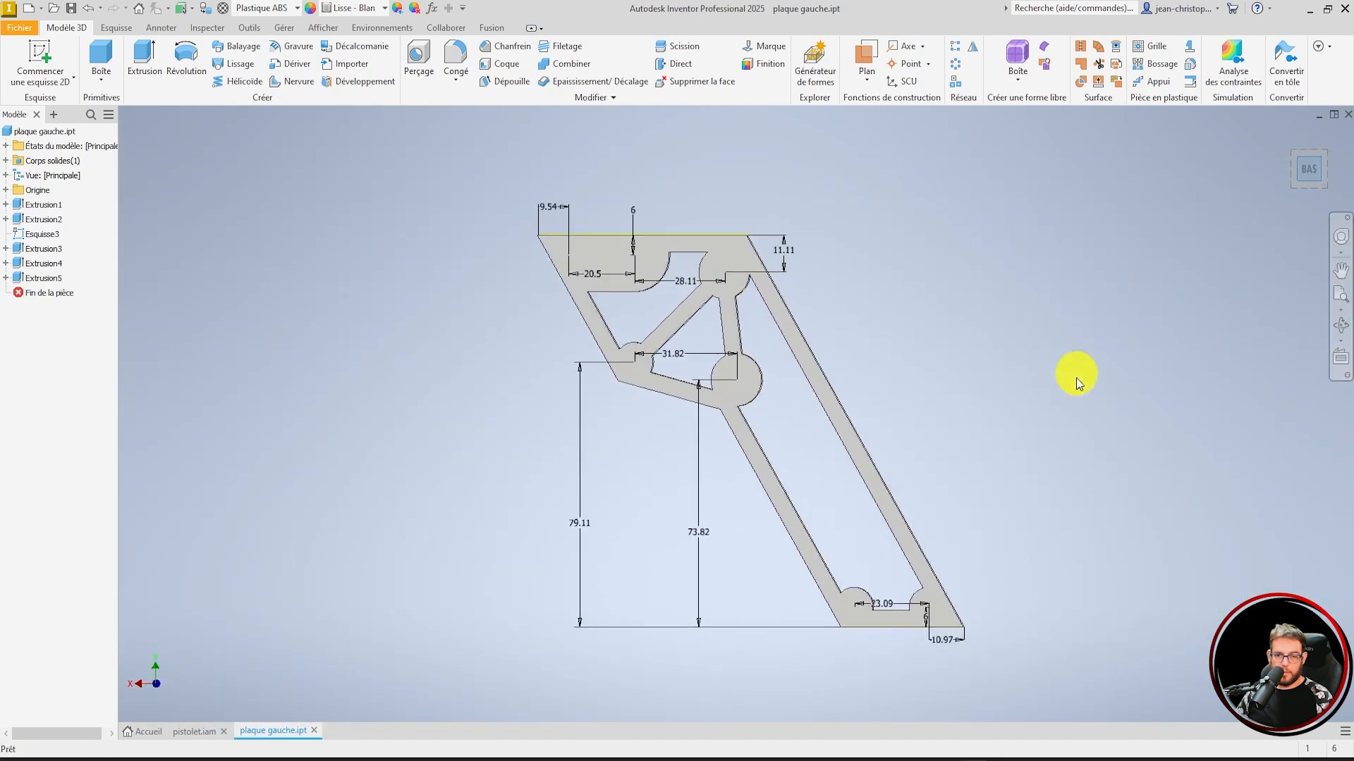
pyautogui.scroll(5, 534, 275)
pyautogui.click(34, 62)
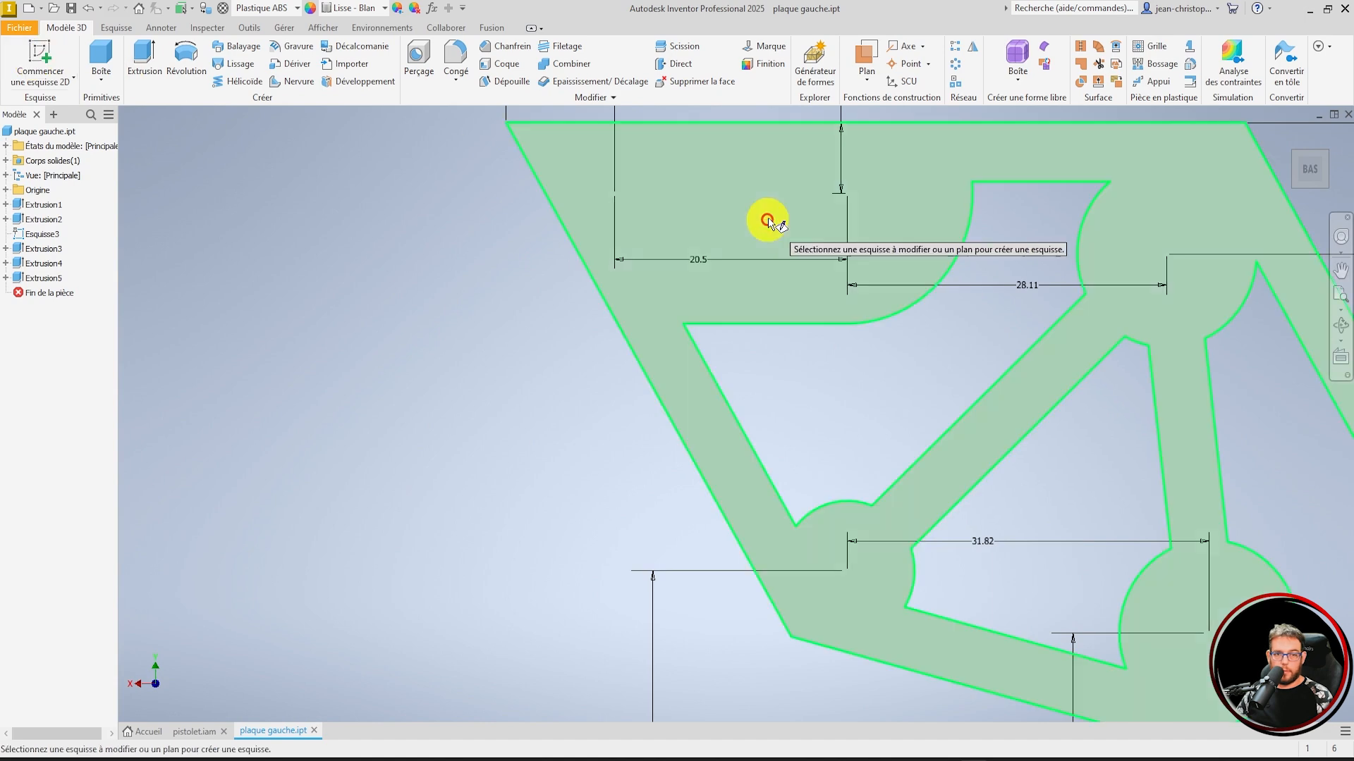
pyautogui.click(755, 218)
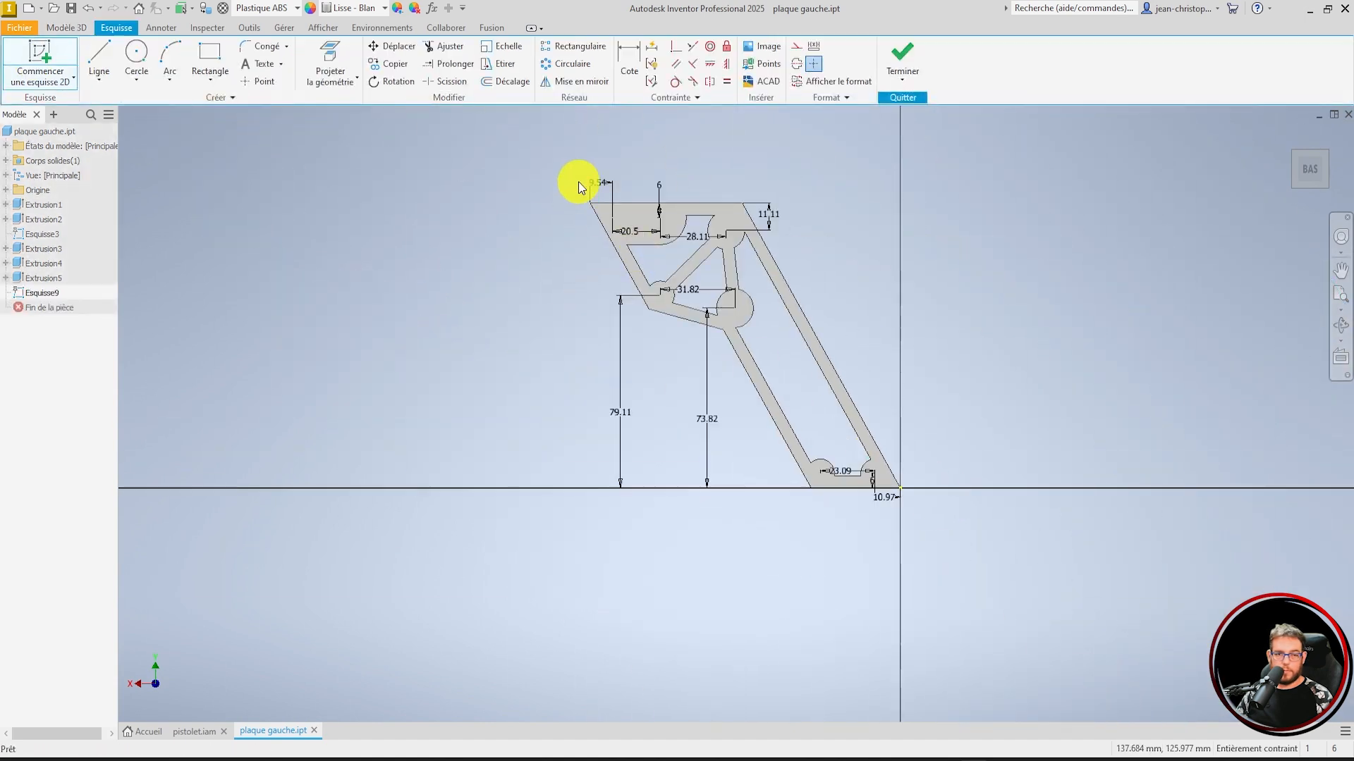
# Project the outer face's outline into the new sketch and finish the sketch
pyautogui.scroll(6, 591, 193)
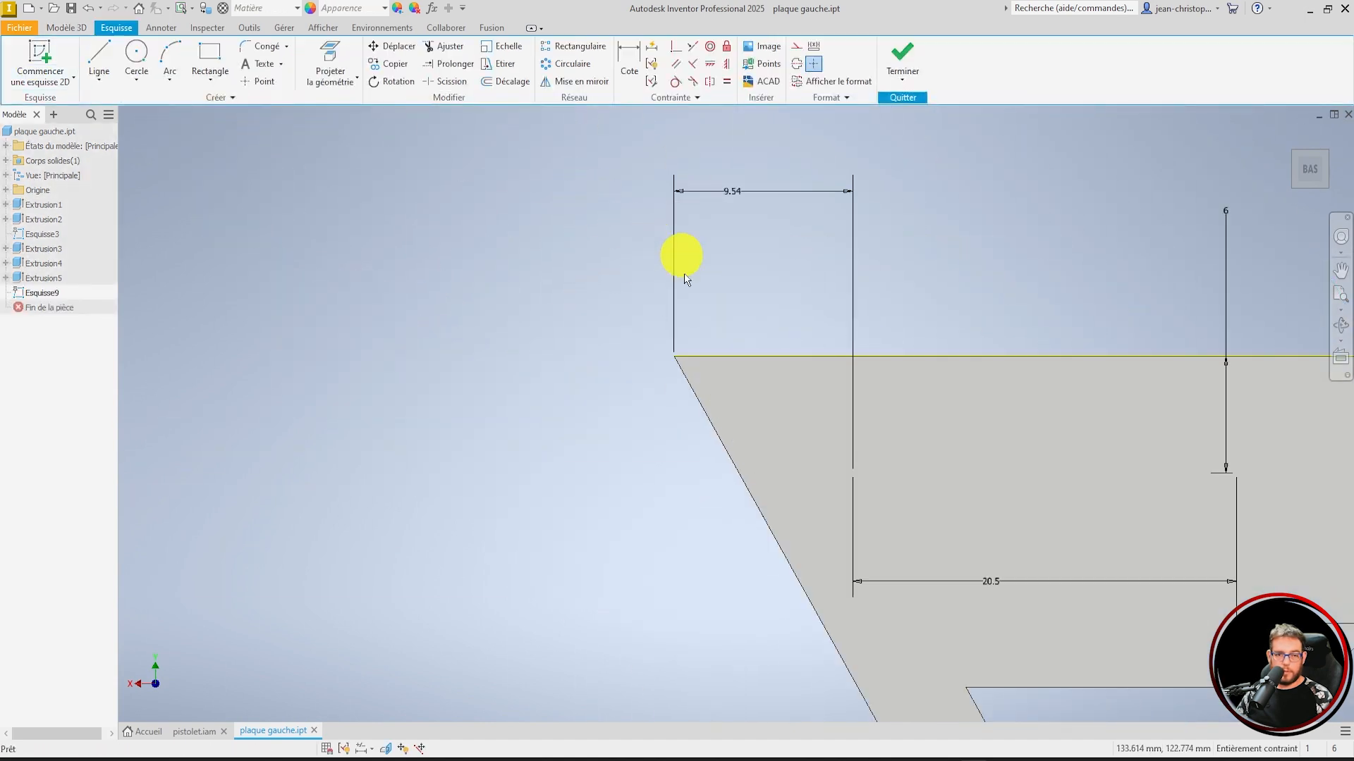
pyautogui.click(328, 51)
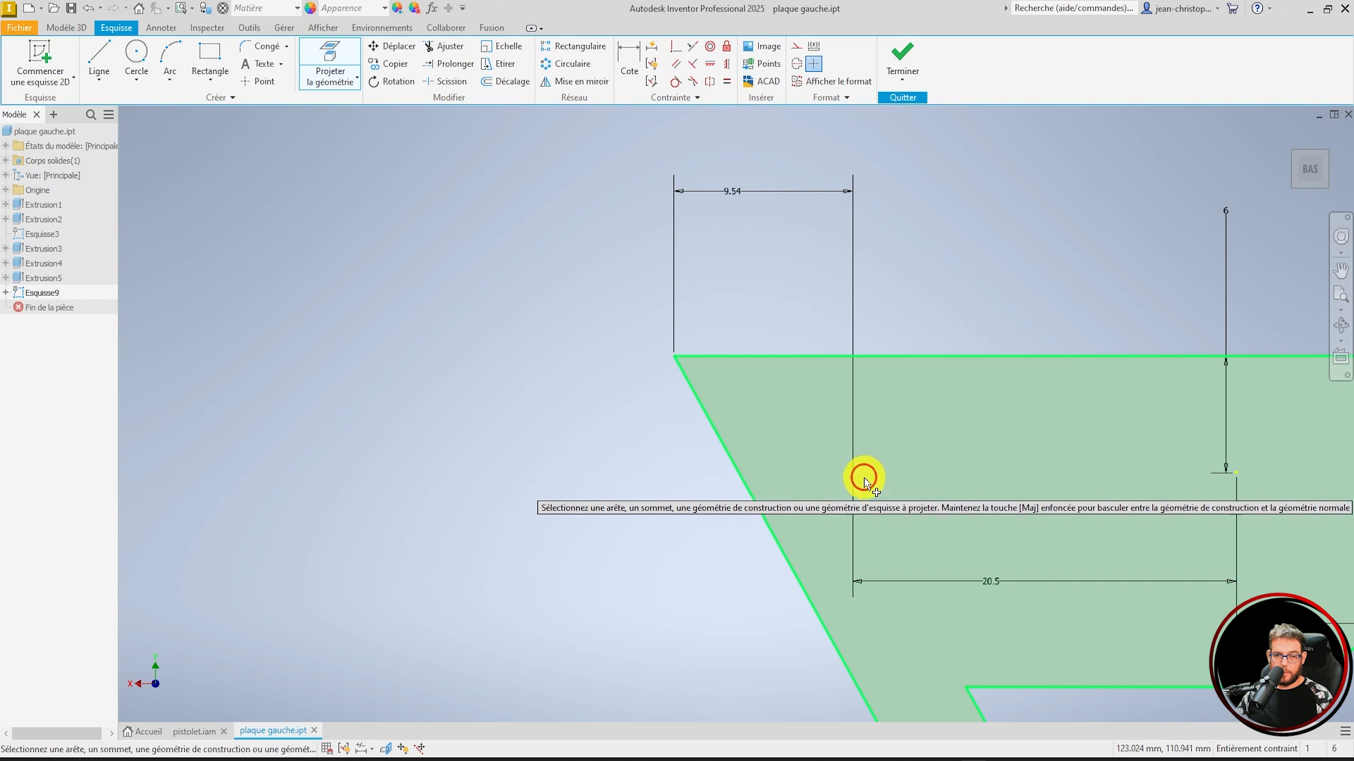
pyautogui.click(865, 481)
pyautogui.click(284, 138)
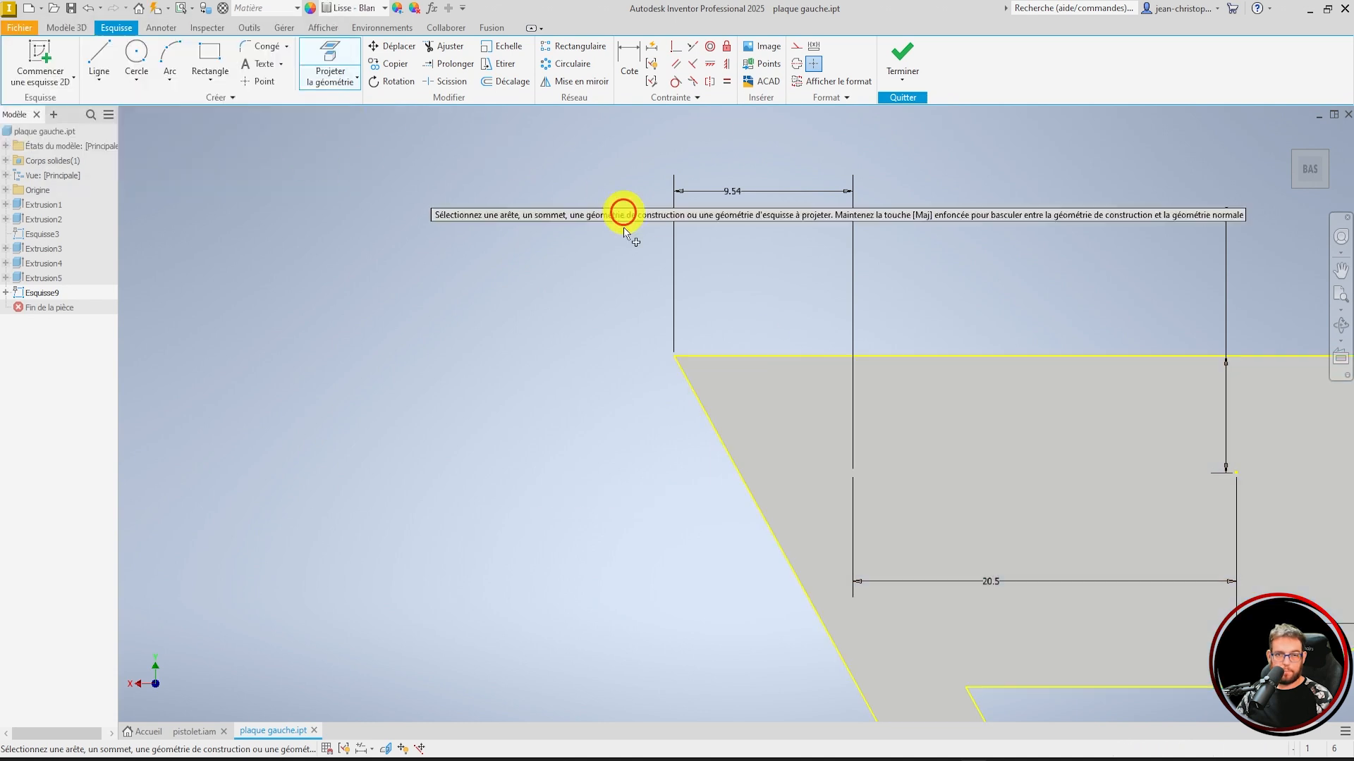
pyautogui.click(914, 71)
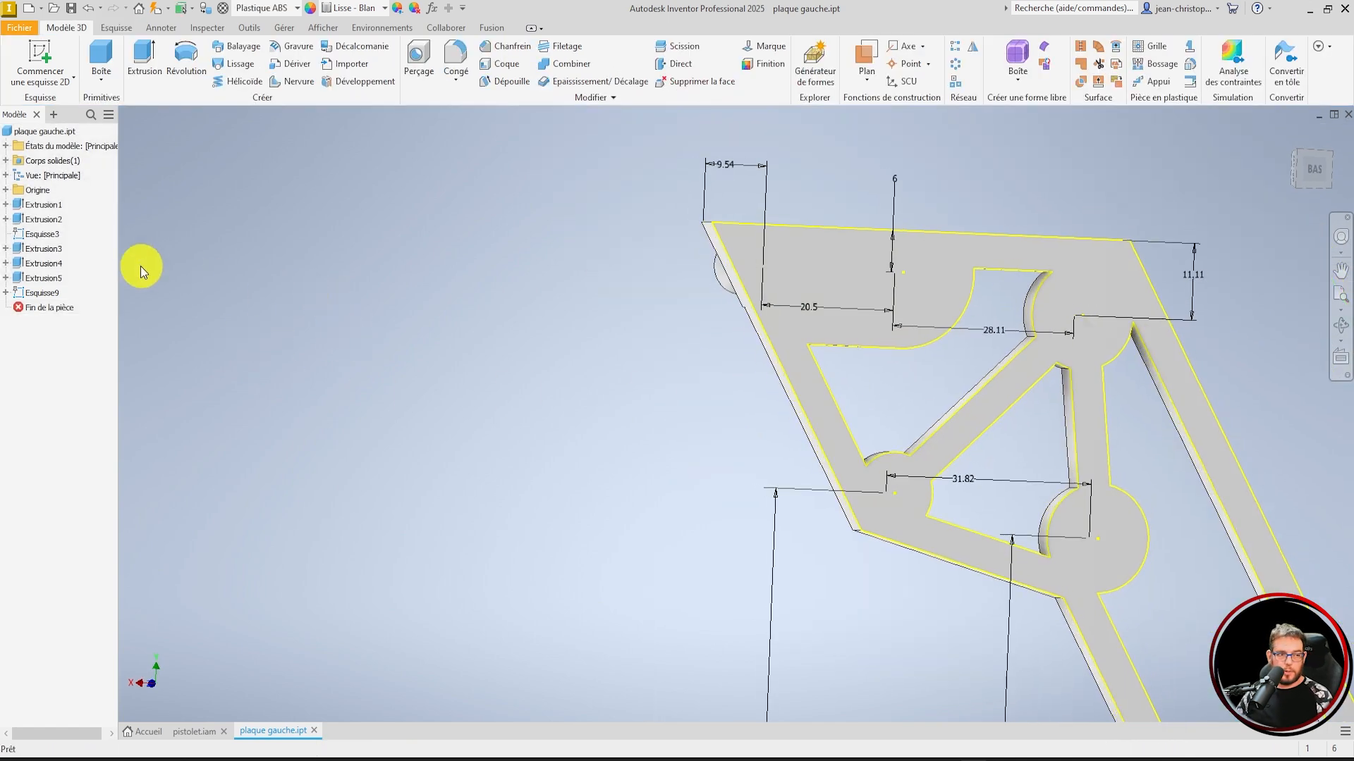
# Redefine Esquisse3 so that it lies on the plate's outer face
pyautogui.click(44, 235)
pyautogui.rightClick(44, 236)
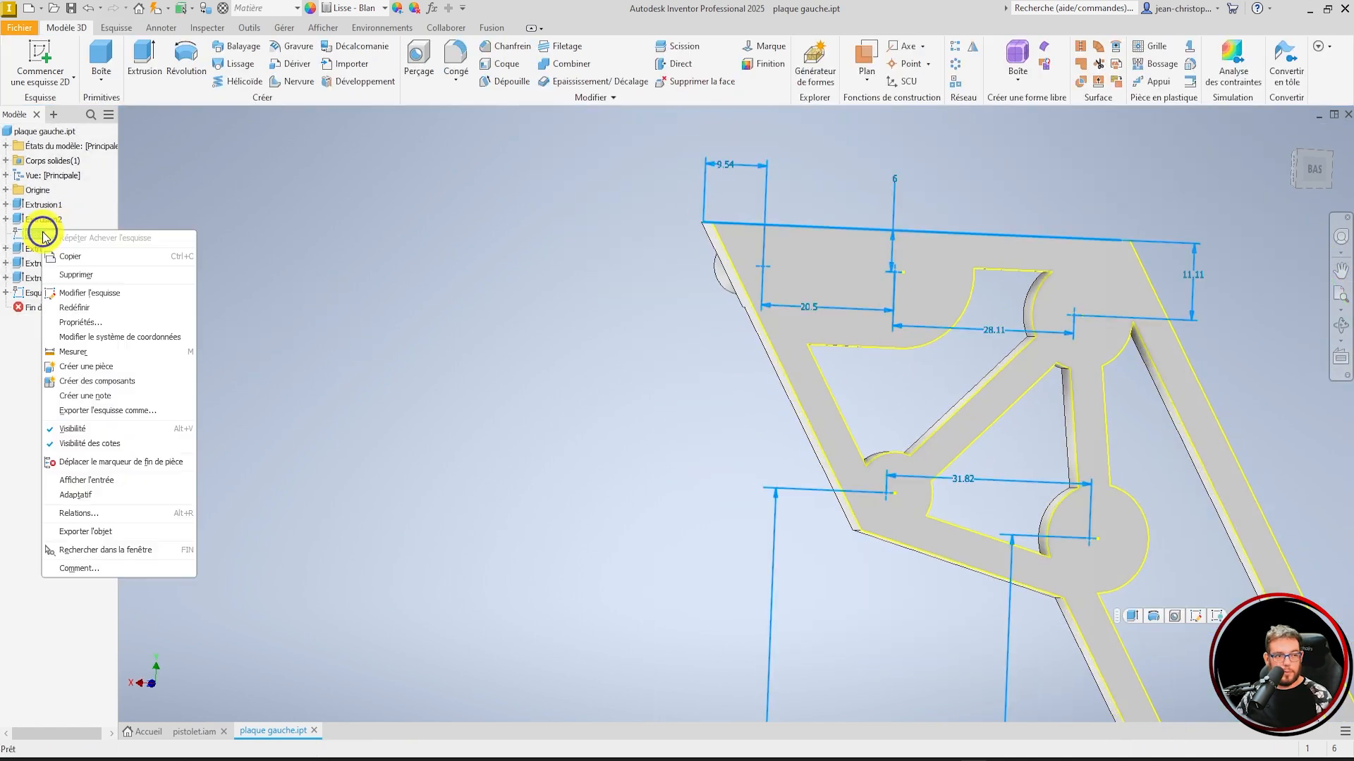
pyautogui.click(115, 308)
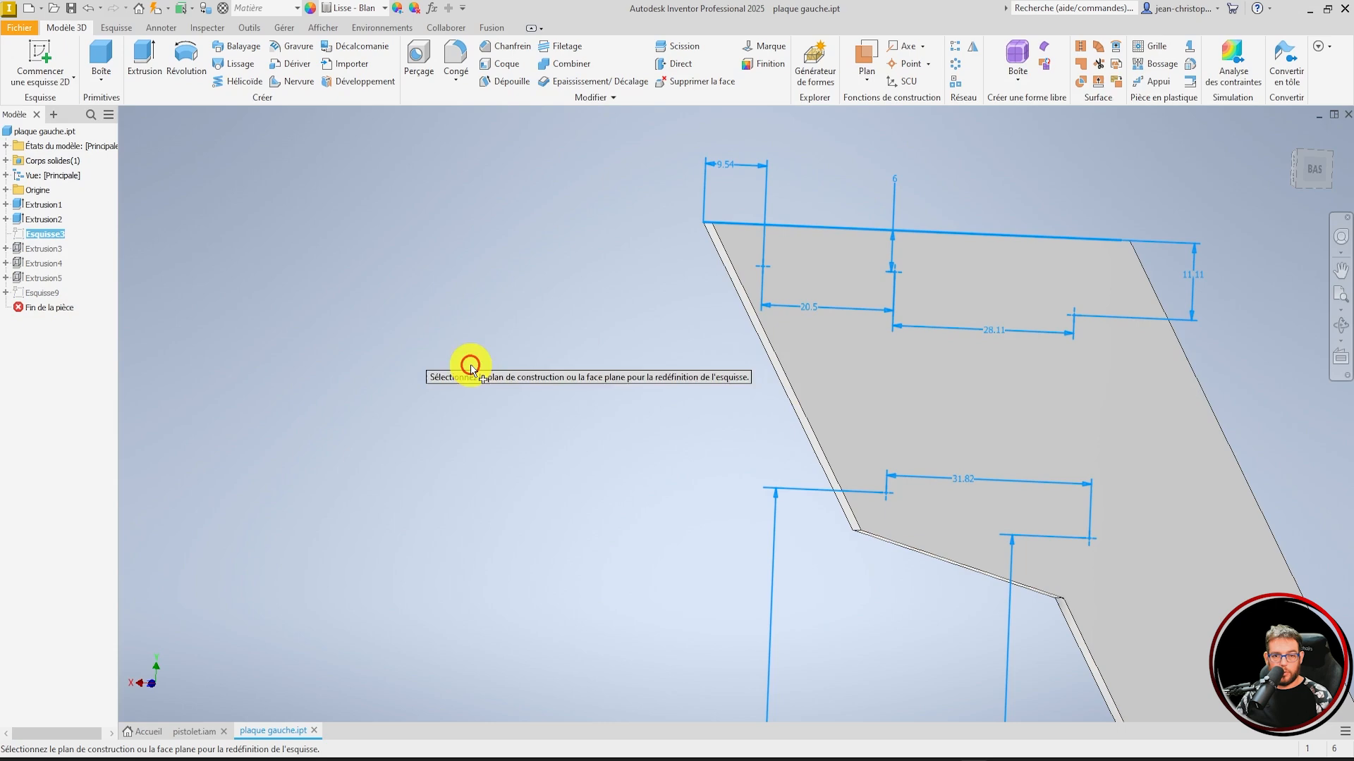
pyautogui.click(792, 257)
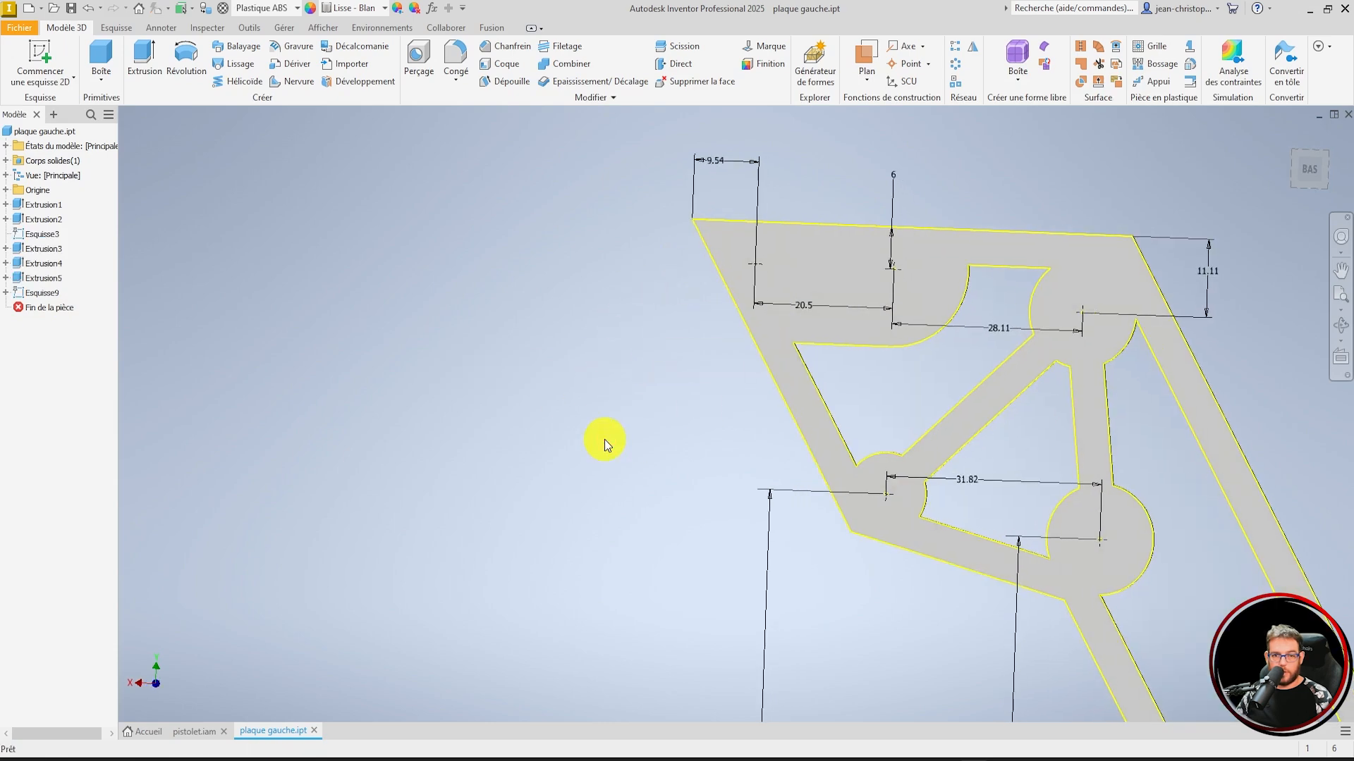
# Reopen Esquisse9 and project the three centre points of Esquisse3 along the plate's upper edge
pyautogui.doubleClick(43, 295)
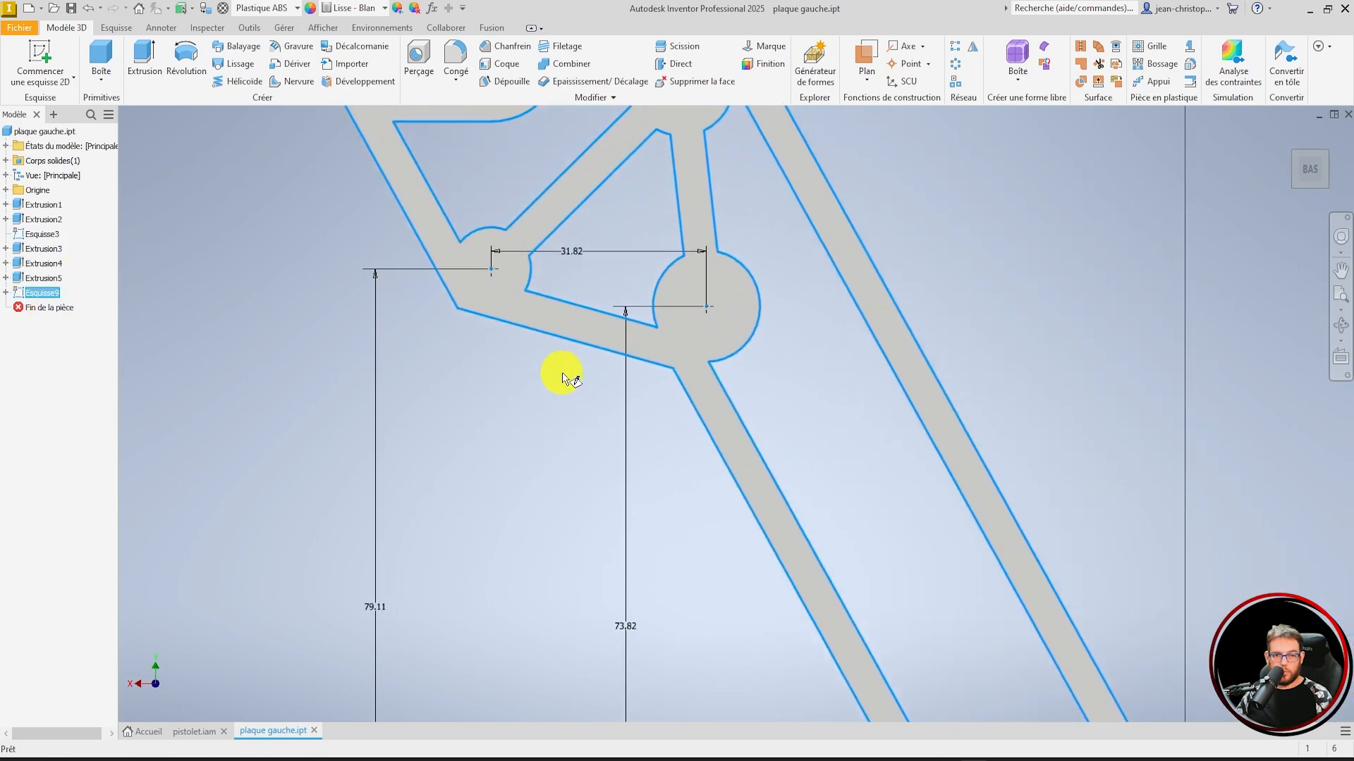
pyautogui.click(352, 79)
pyautogui.scroll(8, 536, 368)
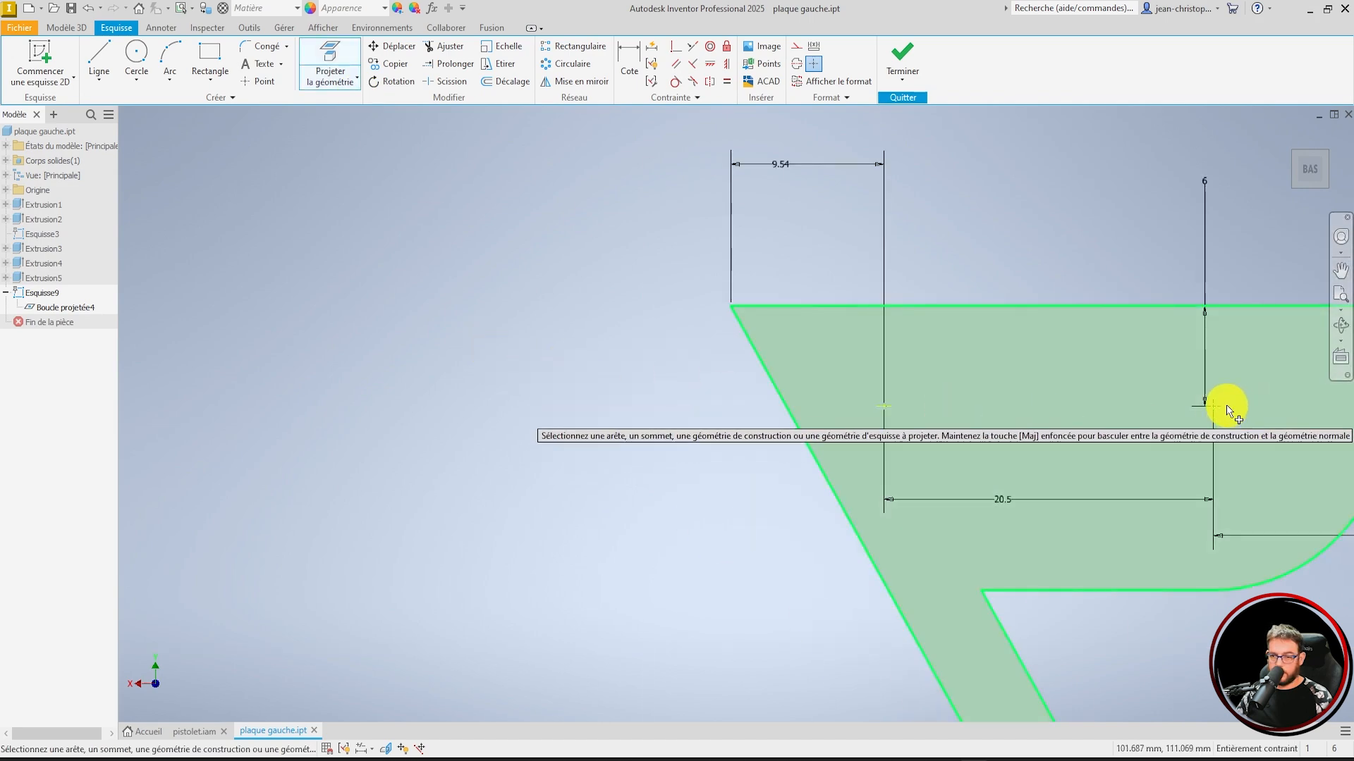
pyautogui.scroll(-2, 637, 352)
pyautogui.scroll(-3, 637, 352)
pyautogui.scroll(3, 1152, 395)
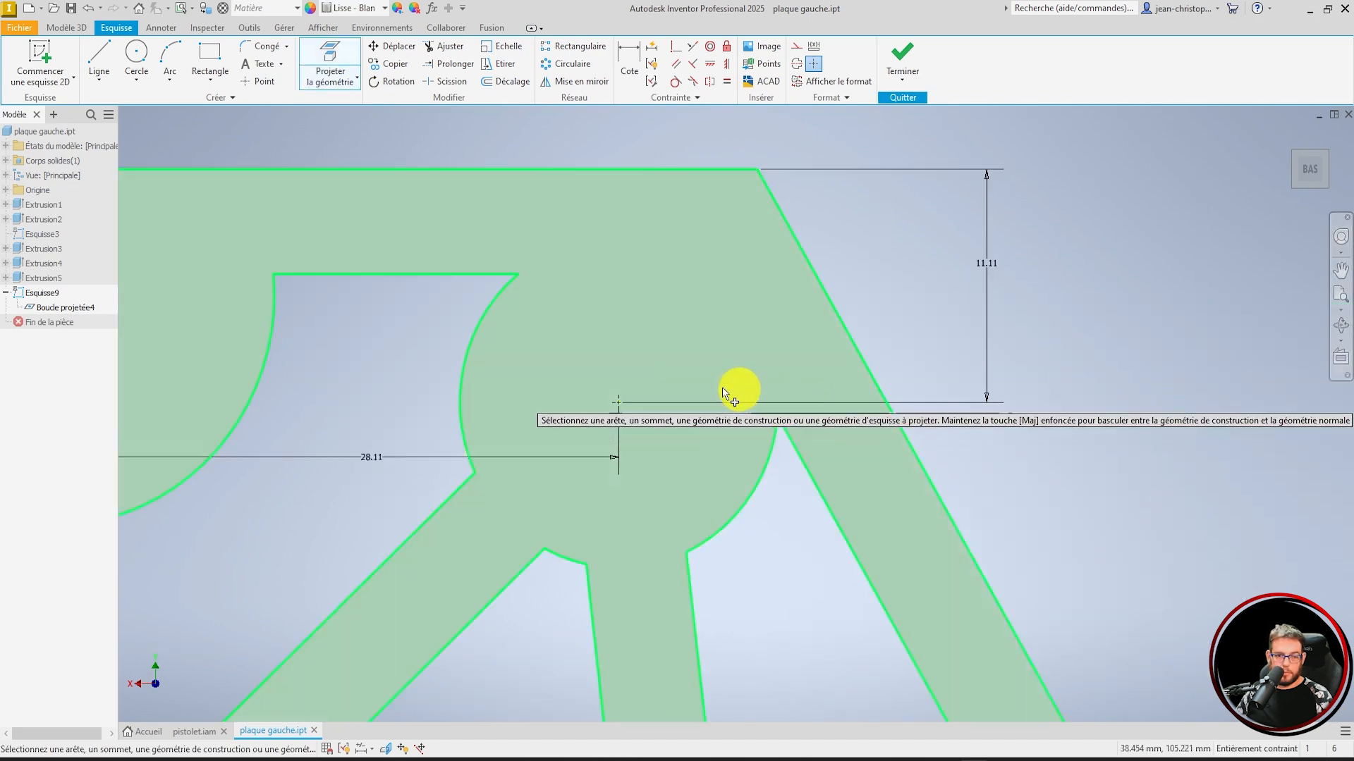
pyautogui.scroll(-3, 625, 387)
# Project the two middle and two lower centre points of Esquisse3 into Esquisse9 and finish the sketch
pyautogui.scroll(4, 704, 394)
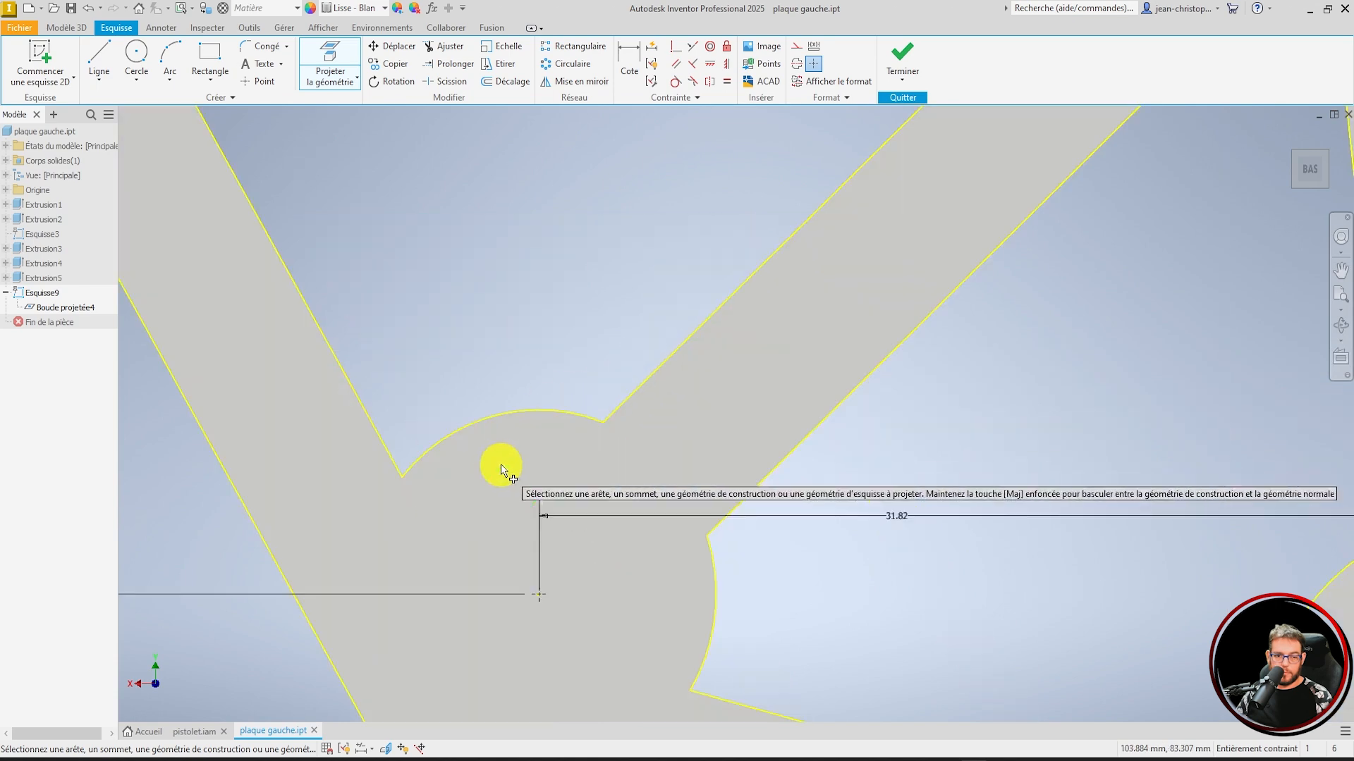
pyautogui.scroll(-3, 731, 287)
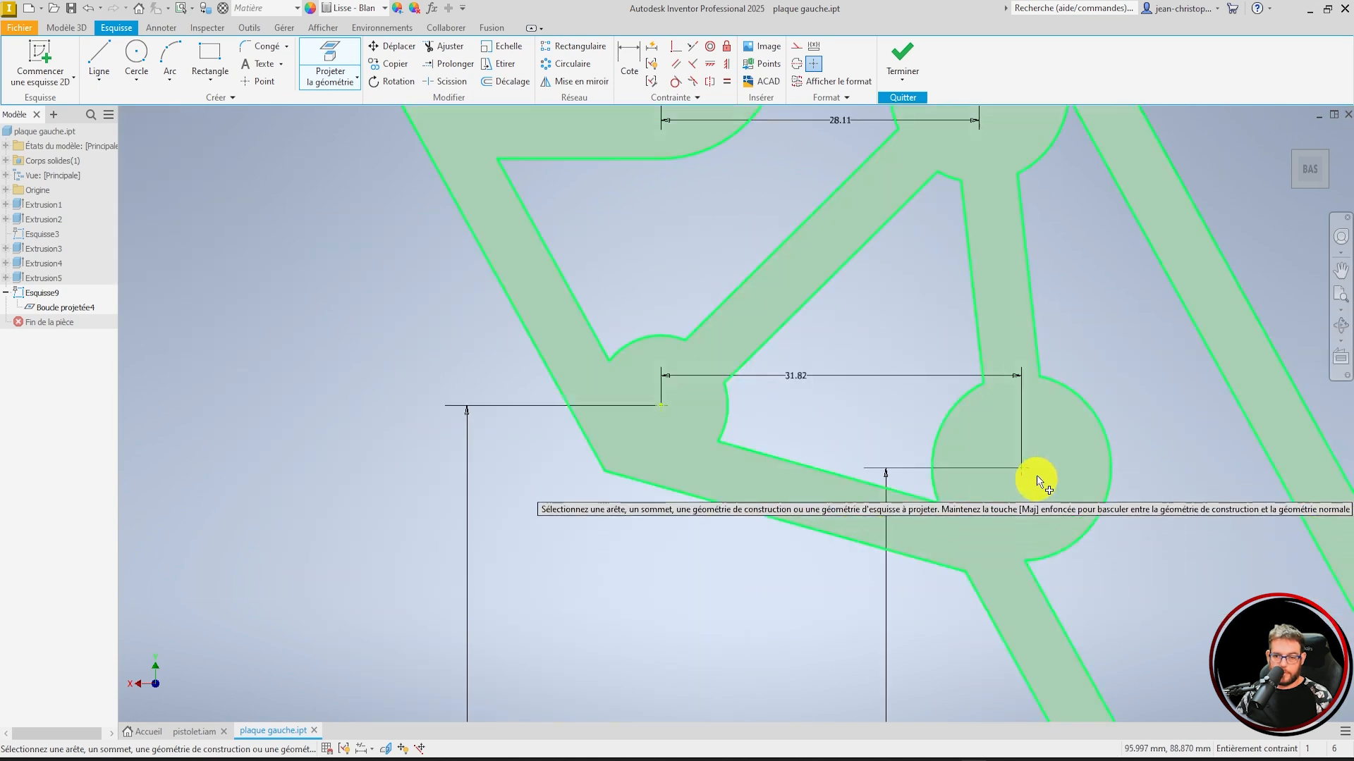
pyautogui.scroll(3, 1021, 462)
pyautogui.scroll(-3, 1011, 464)
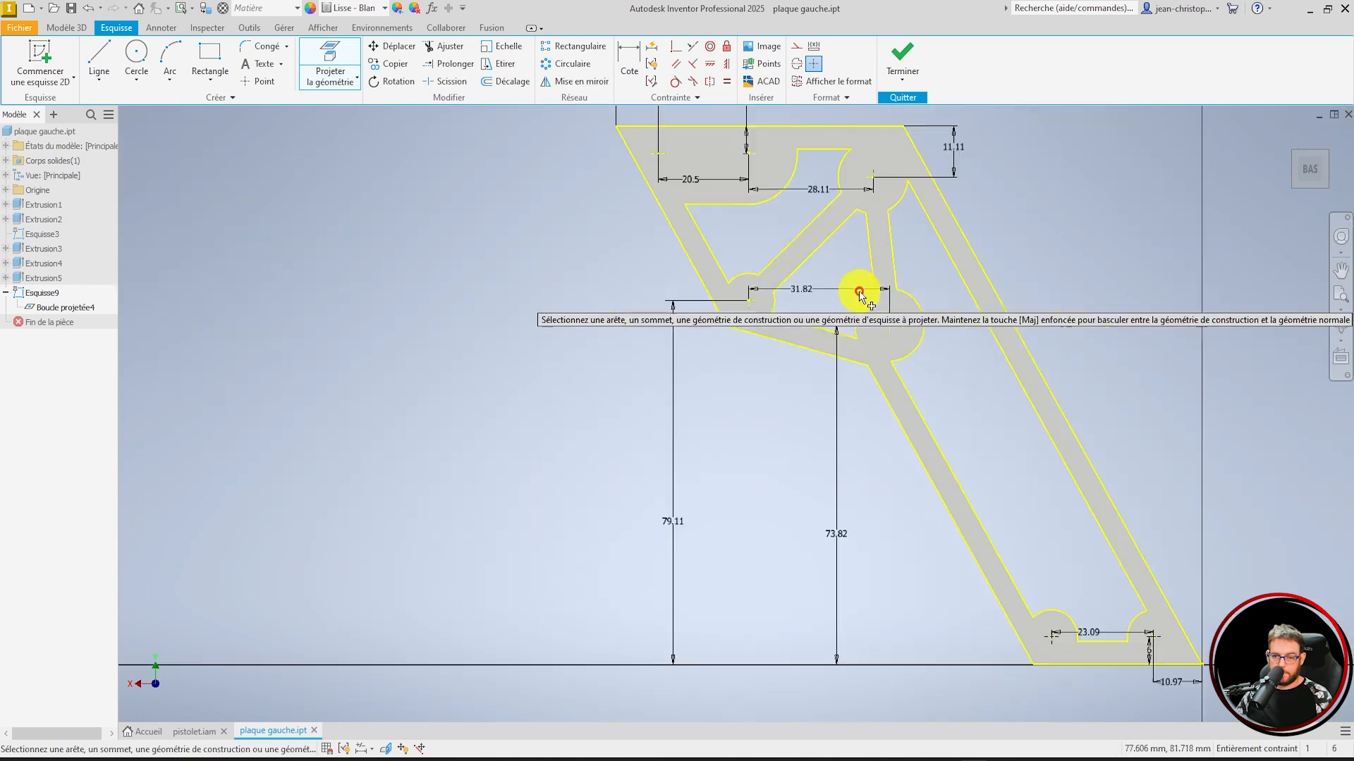
pyautogui.scroll(3, 1054, 662)
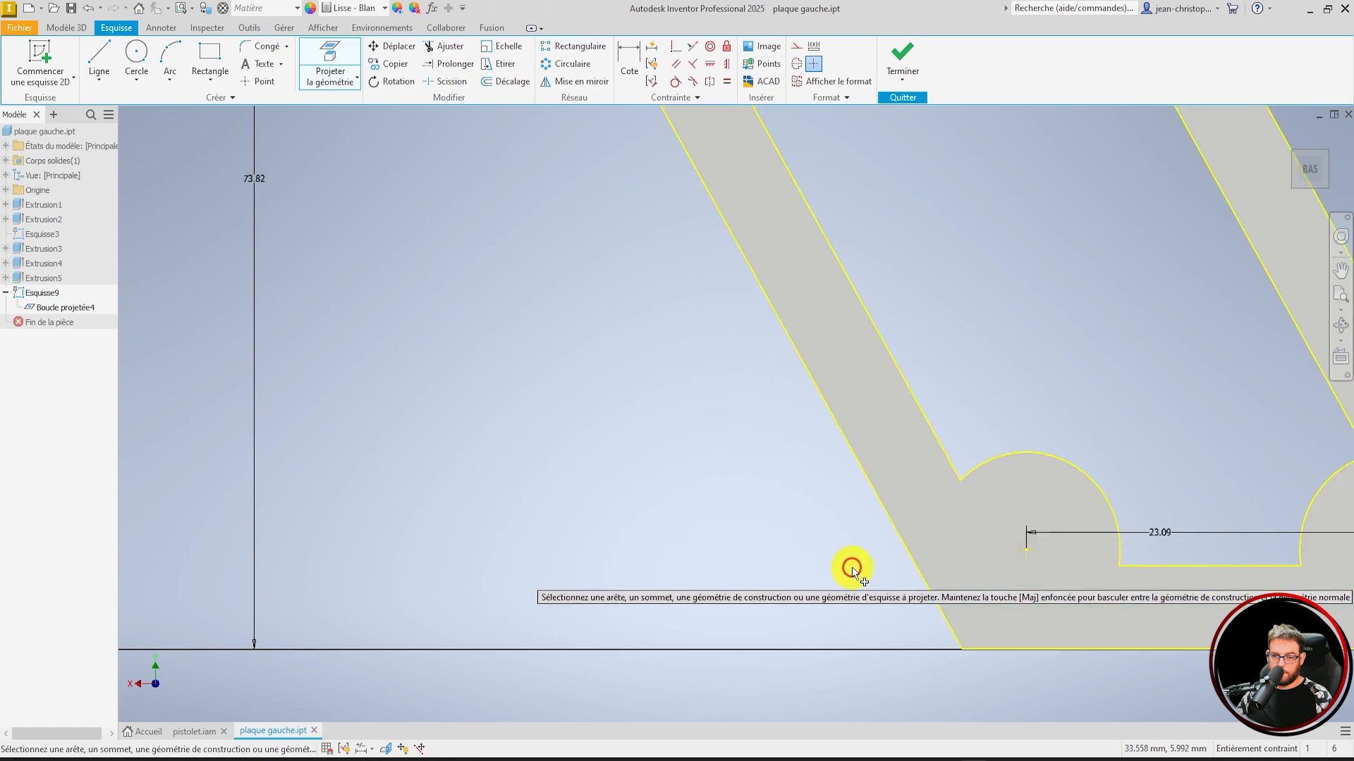
pyautogui.scroll(-3, 856, 564)
pyautogui.scroll(3, 1064, 592)
pyautogui.click(973, 519)
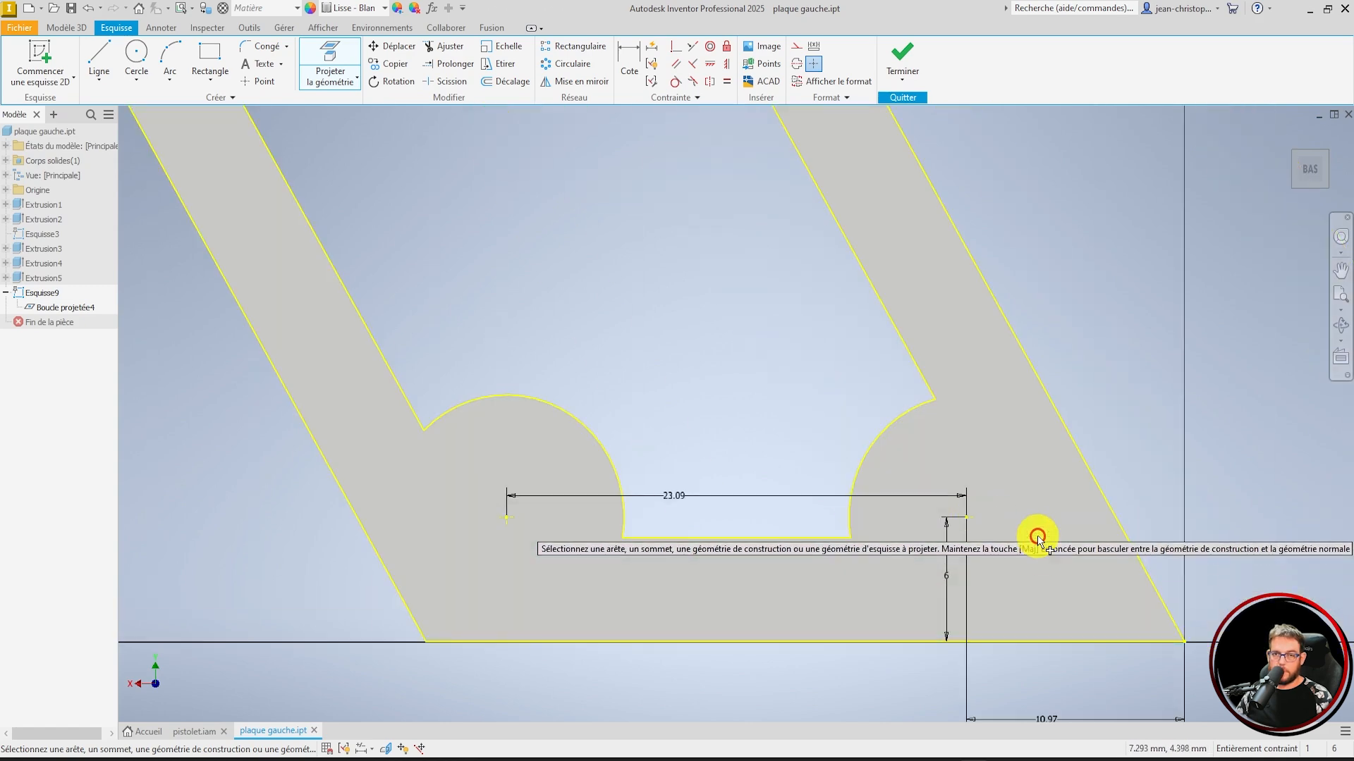
pyautogui.click(899, 55)
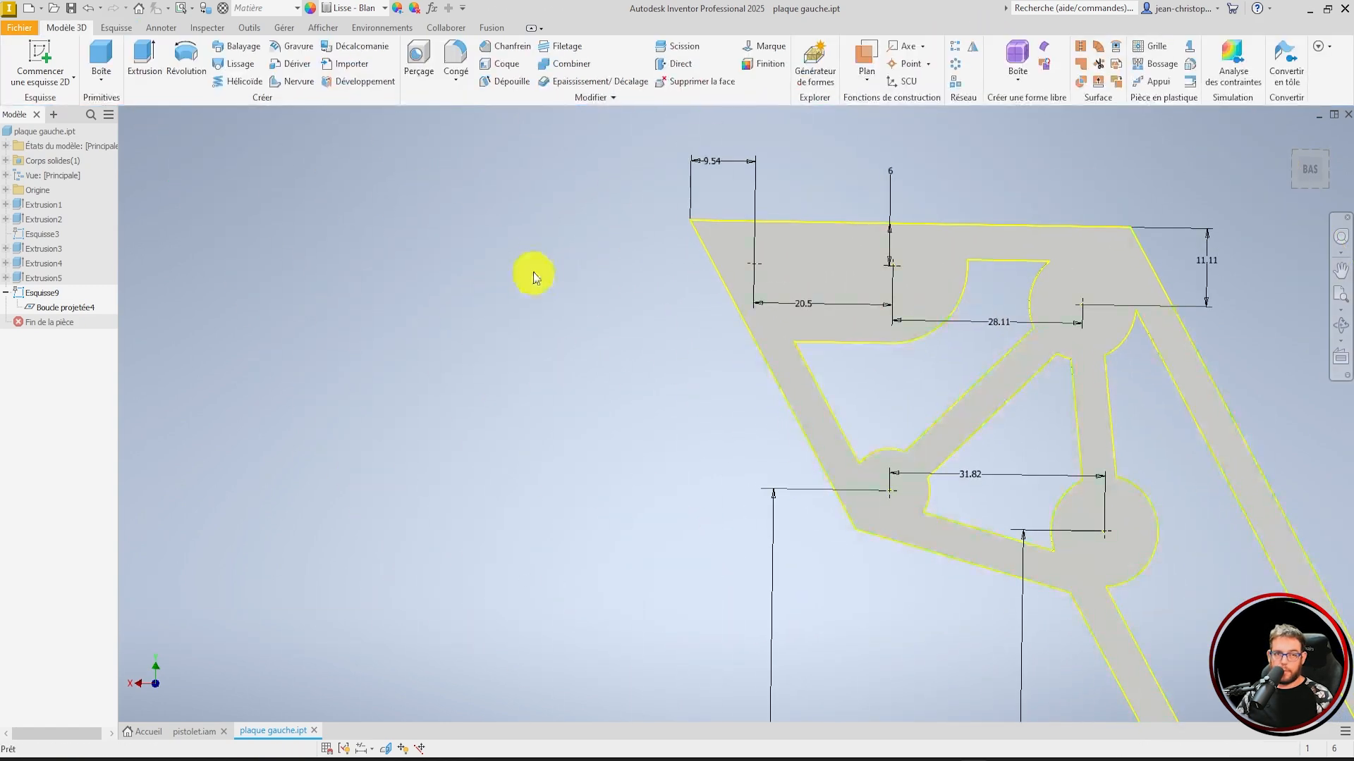
# Start a Hole feature and place its positions on the three centre points along the plate's upper edge
pyautogui.press('h')
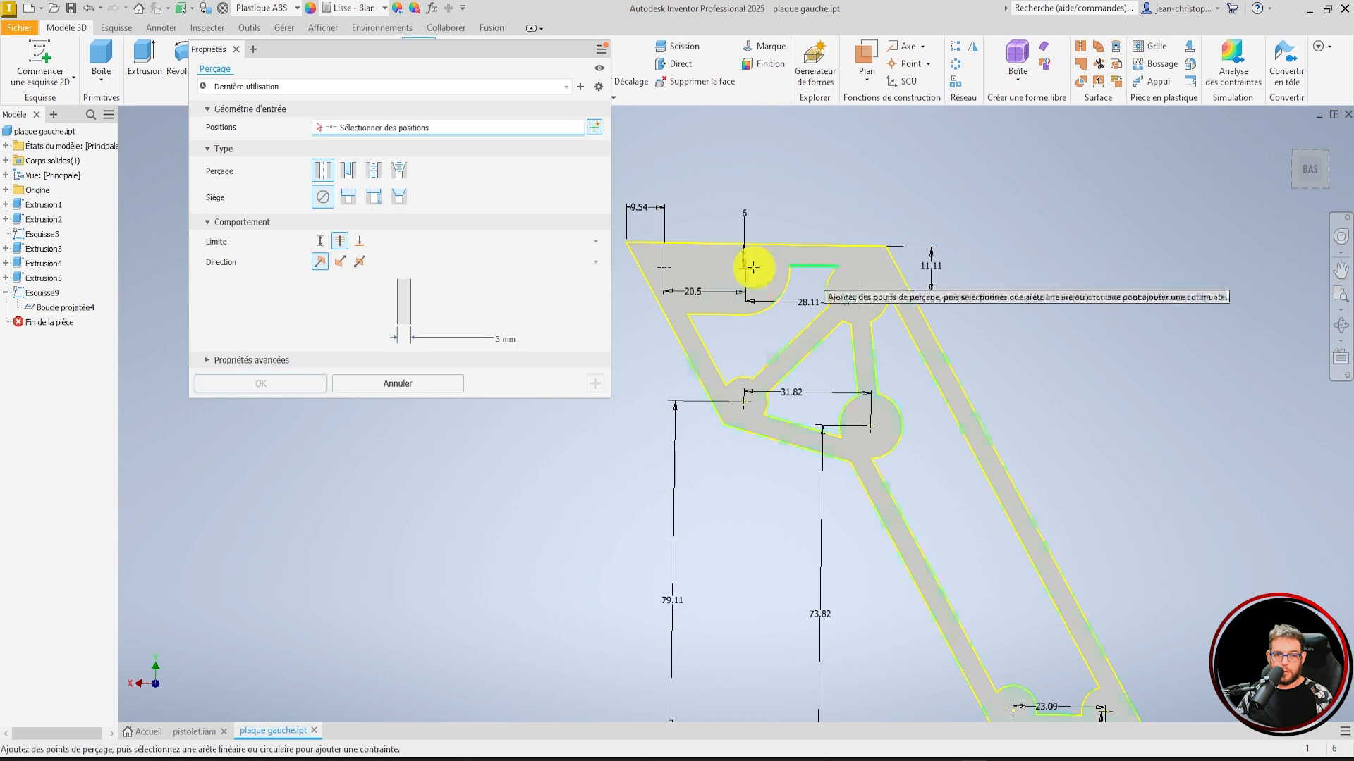
pyautogui.click(666, 268)
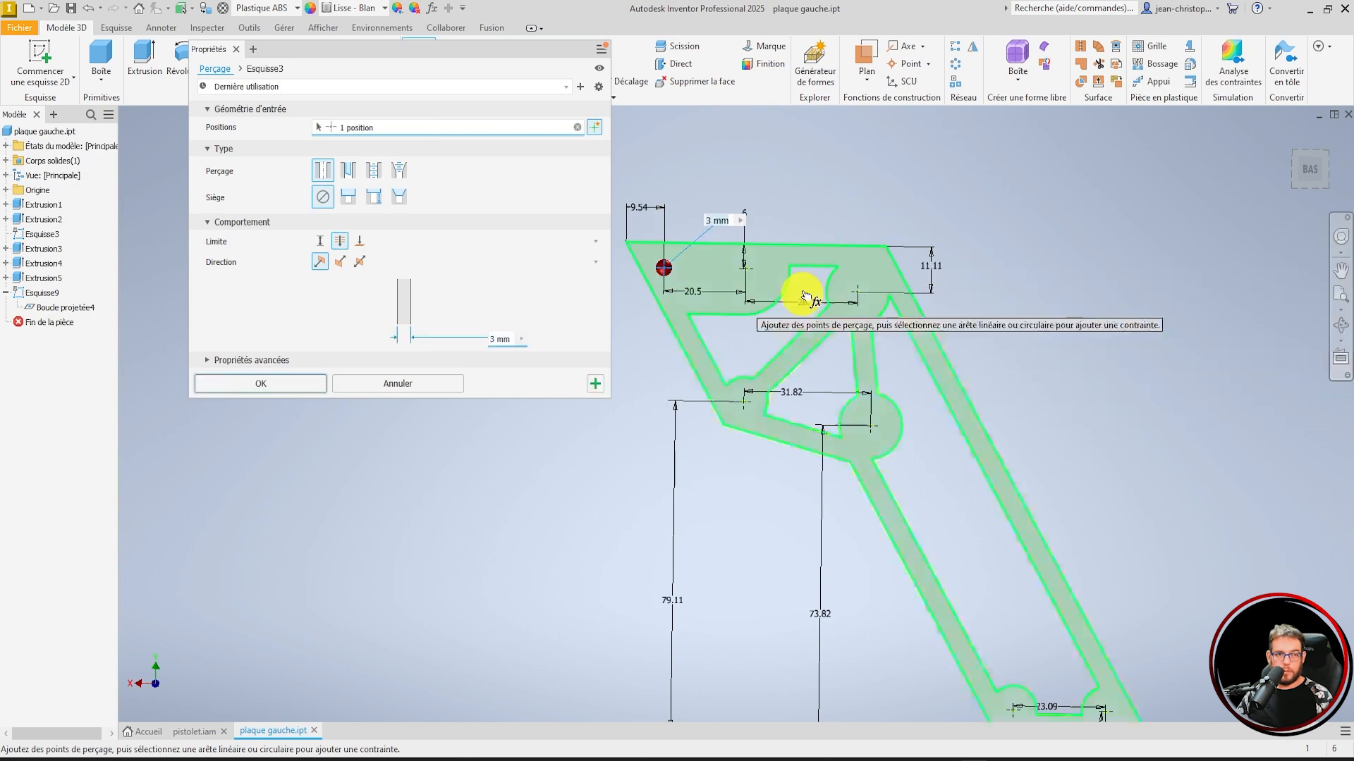
pyautogui.scroll(5, 743, 277)
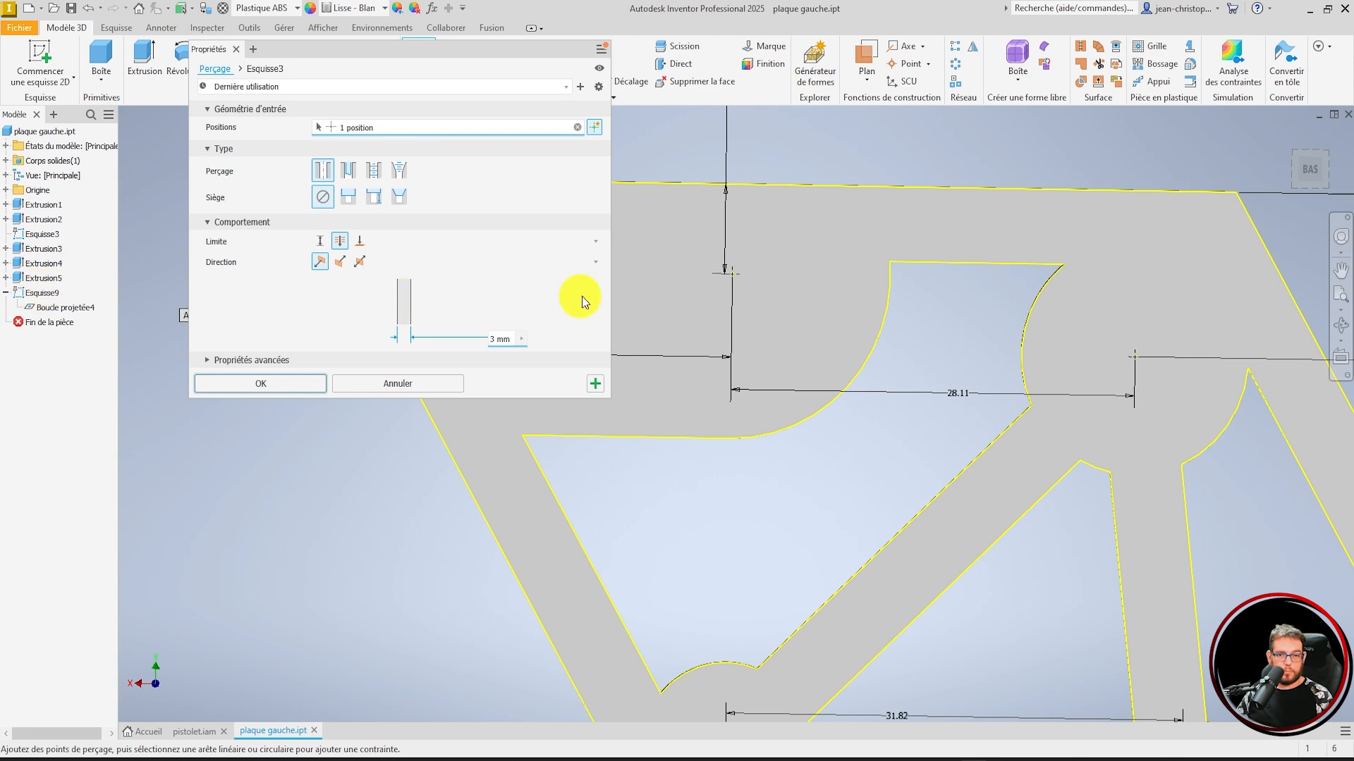
pyautogui.scroll(-4, 753, 289)
pyautogui.click(746, 284)
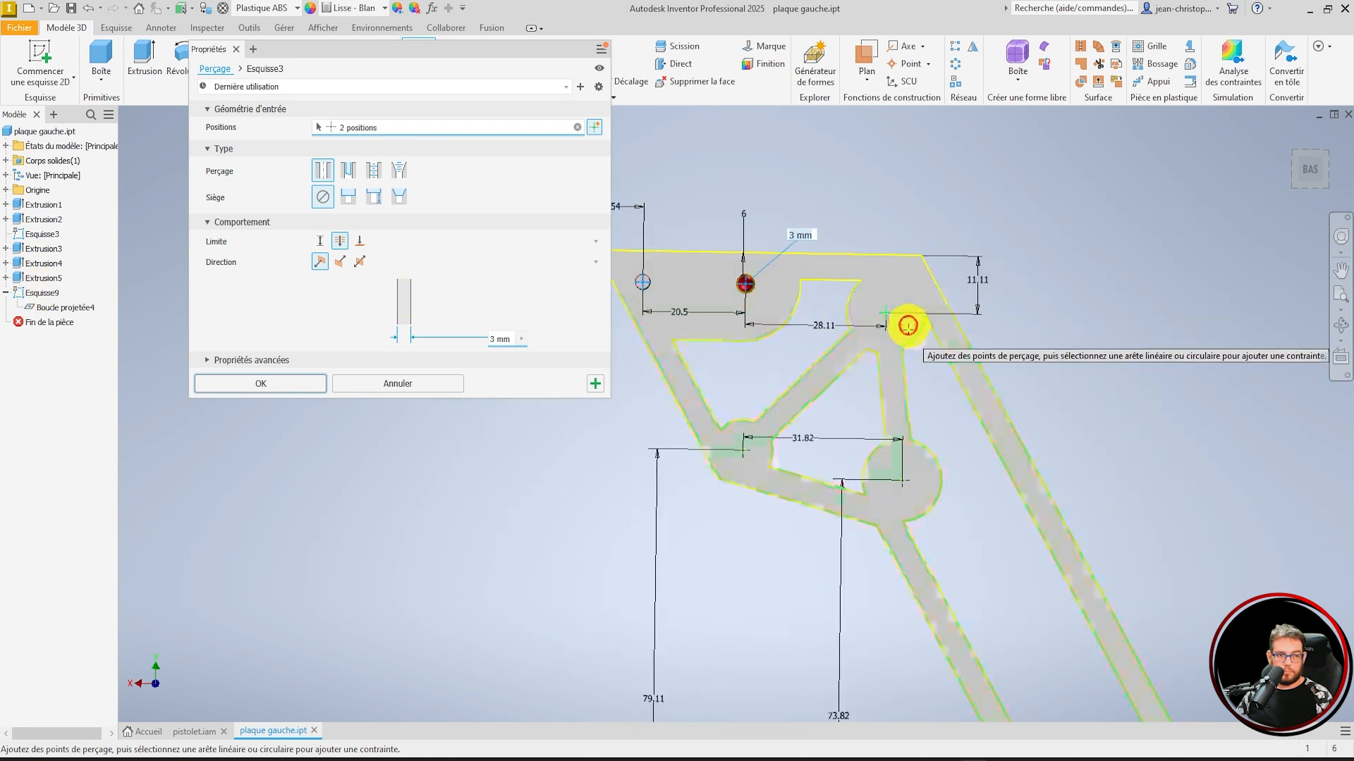
pyautogui.click(887, 313)
# Add the two middle and two lower centre points of the plate as hole positions
pyautogui.moveTo(905, 483); pyautogui.dragTo(852, 278, button='middle')
pyautogui.scroll(1, 852, 278)
pyautogui.click(849, 274)
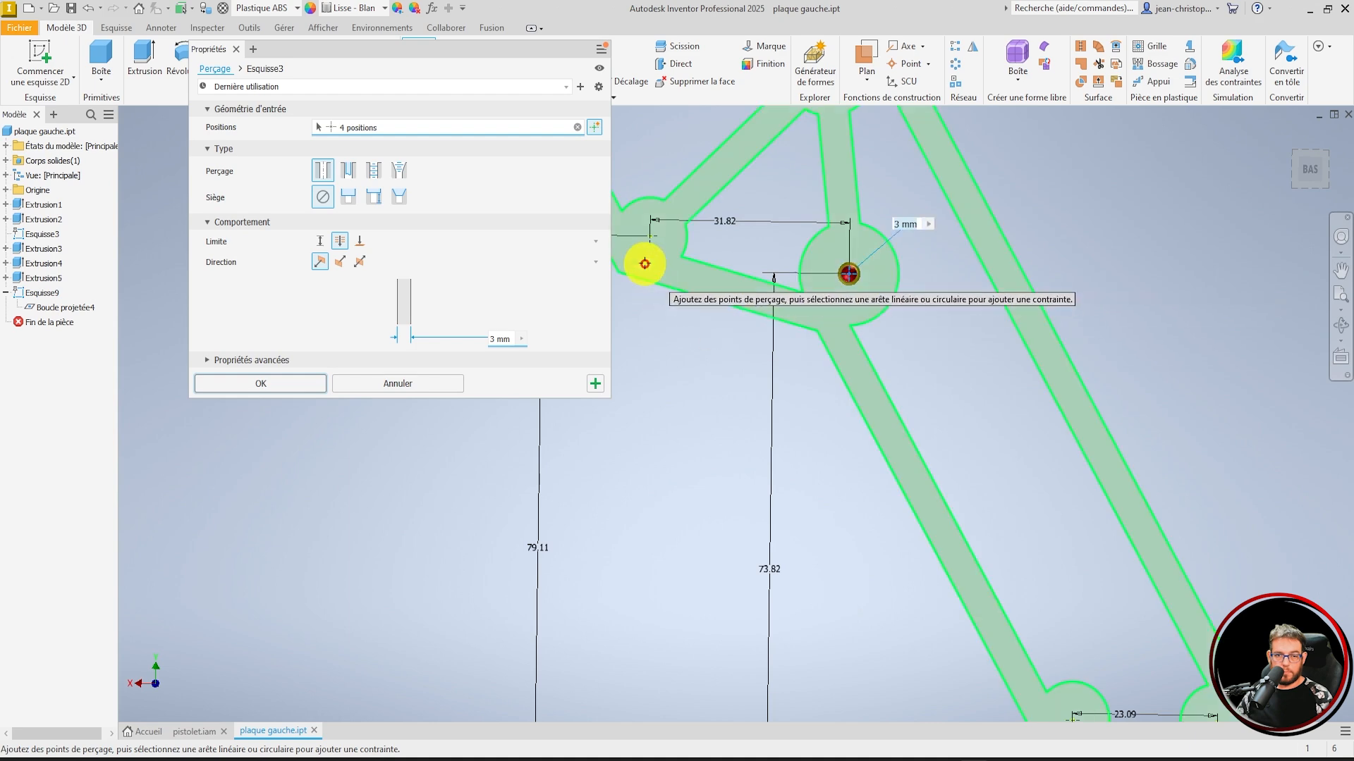
pyautogui.click(650, 236)
pyautogui.scroll(-2, 818, 266)
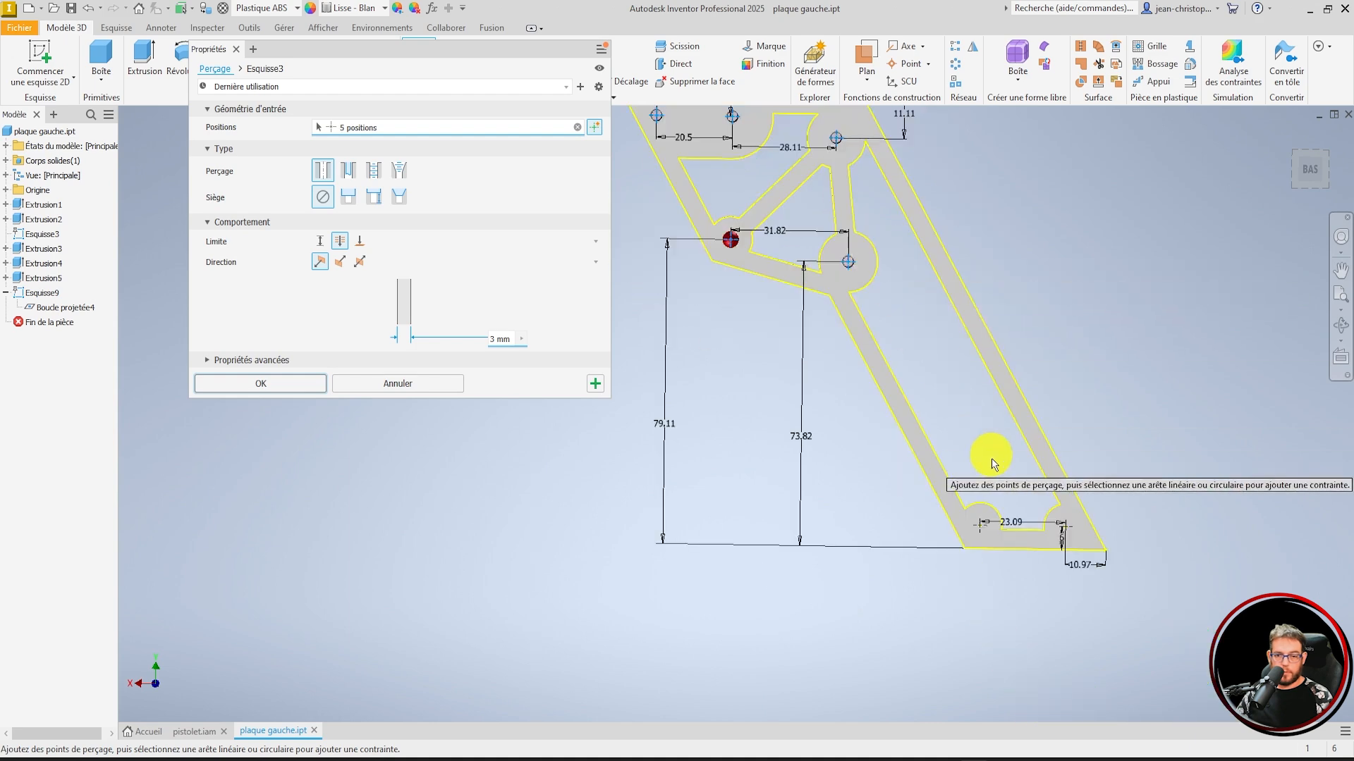
pyautogui.click(984, 527)
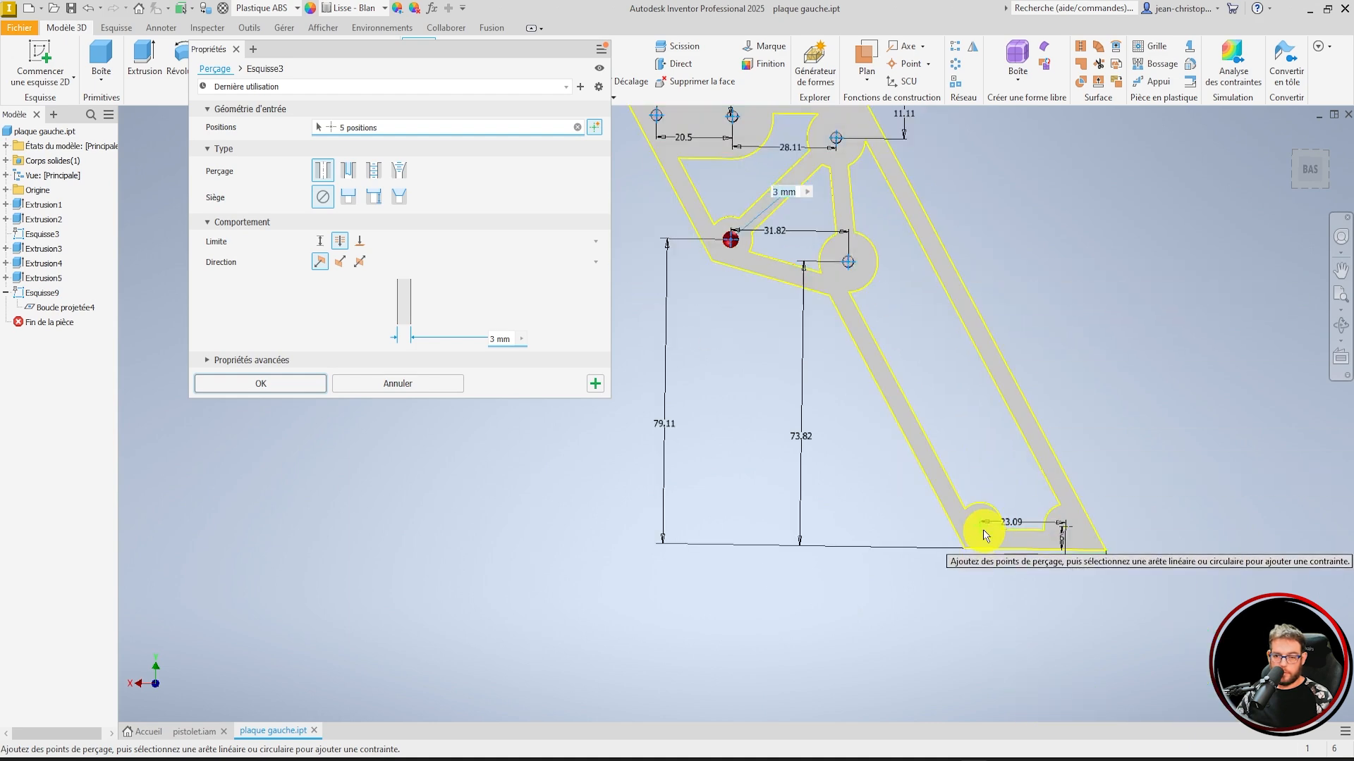
pyautogui.click(1066, 526)
# Create the simple 3 mm through-all holes at the seven positions and inspect them on the plate's outer face
pyautogui.scroll(-4, 1162, 492)
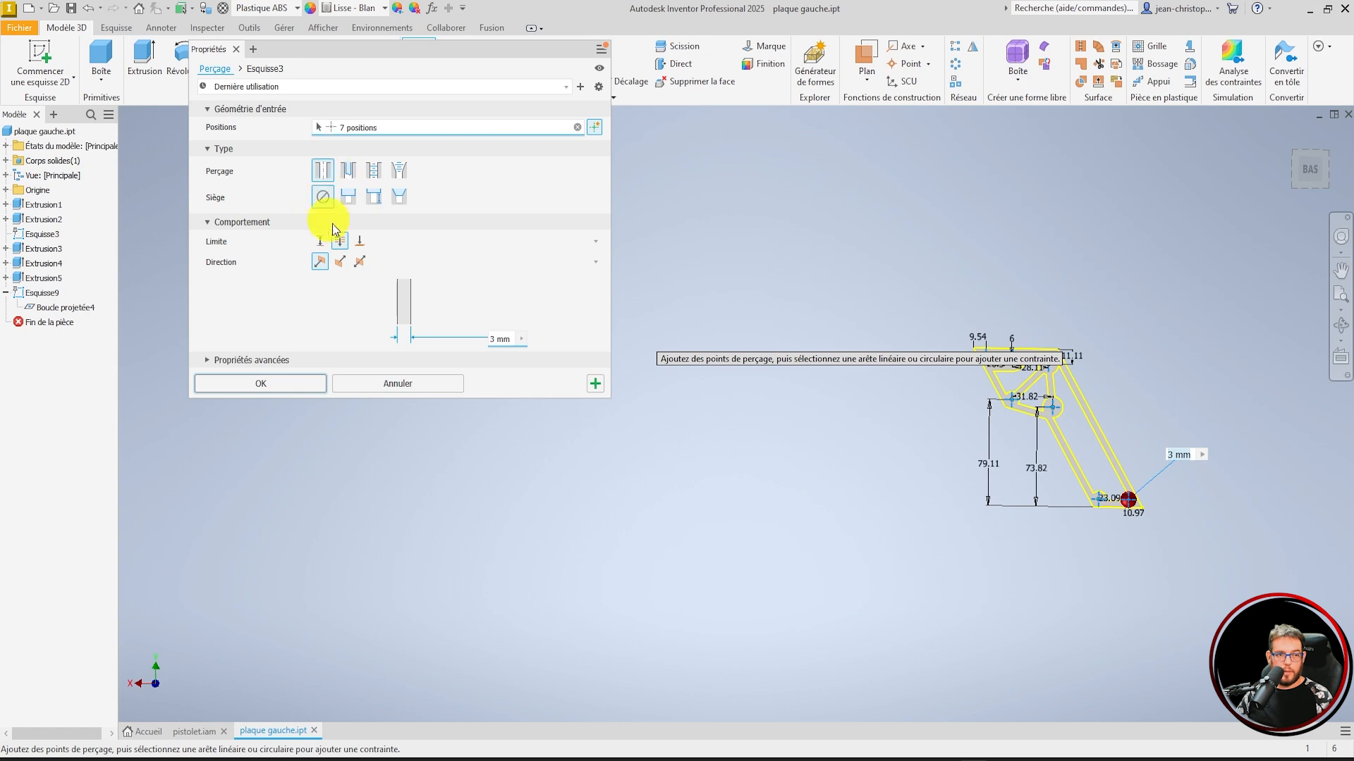
pyautogui.keyDown('shift'); pyautogui.moveTo(973, 393); pyautogui.dragTo(762, 368, button='middle'); pyautogui.keyUp('shift')
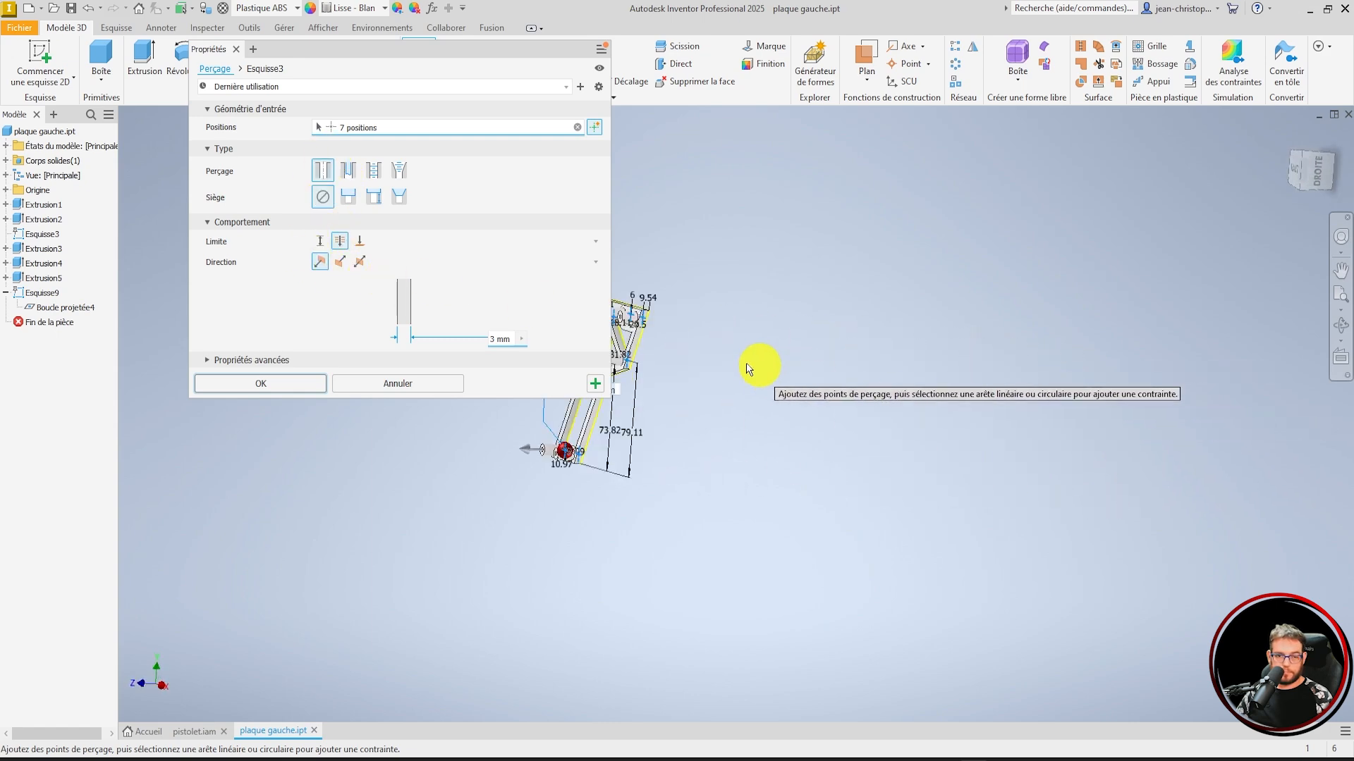
pyautogui.scroll(-3, 793, 350)
pyautogui.scroll(4, 689, 317)
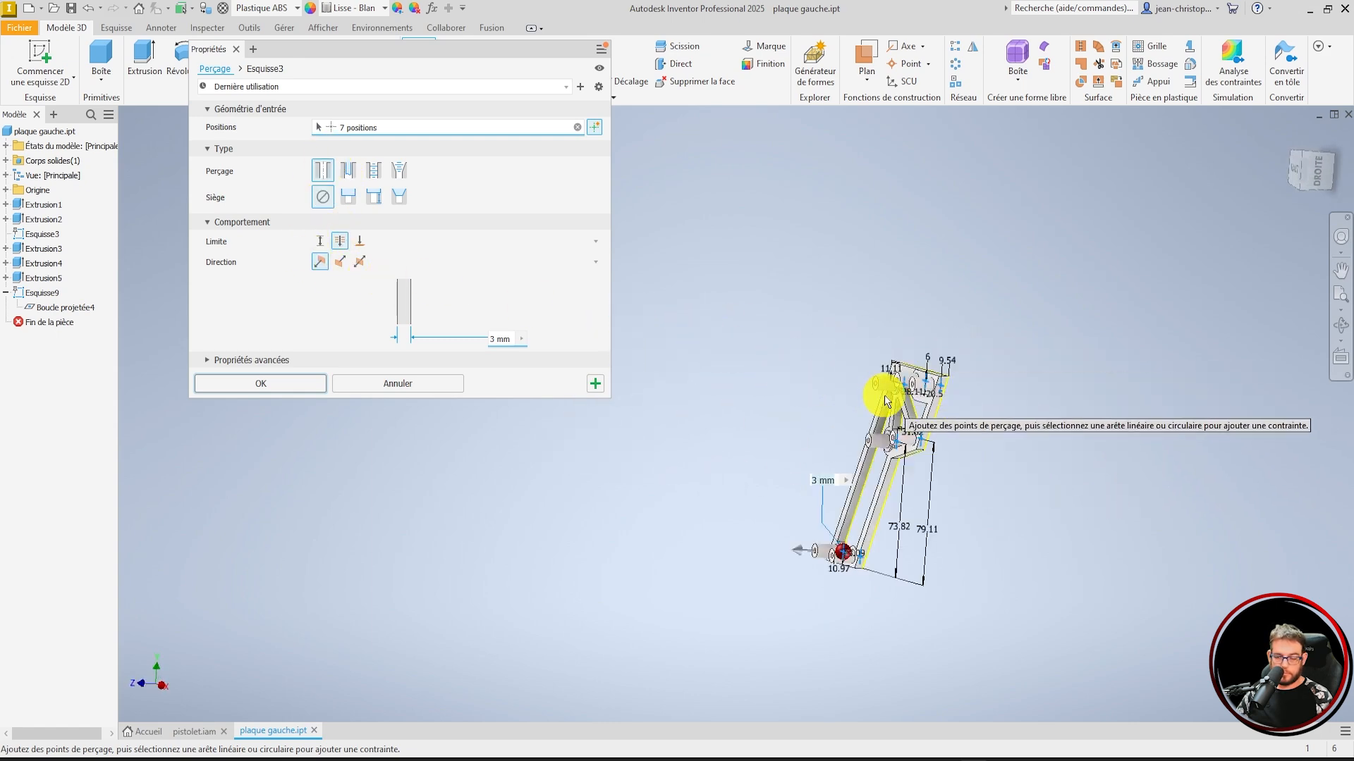
pyautogui.scroll(4, 886, 395)
pyautogui.scroll(2, 881, 374)
pyautogui.scroll(-5, 659, 353)
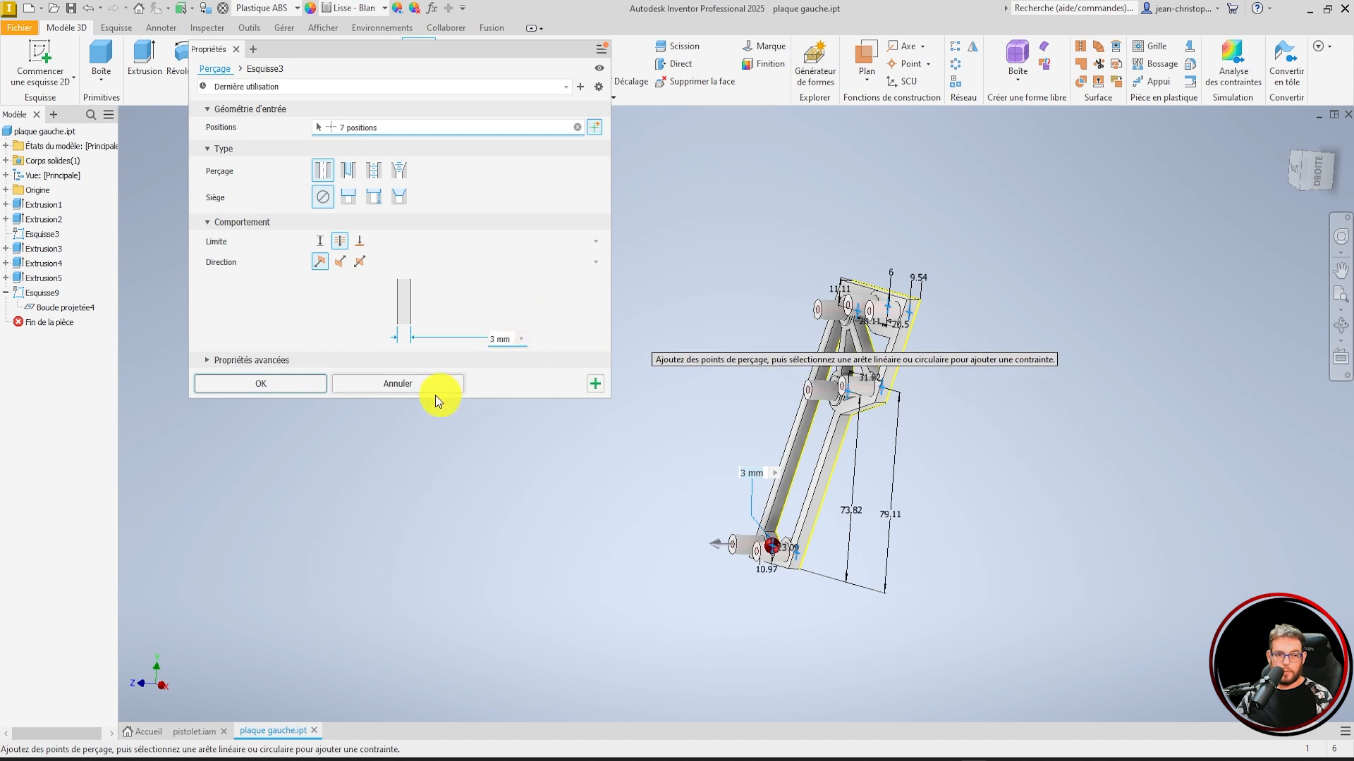
pyautogui.click(285, 386)
pyautogui.keyDown('shift'); pyautogui.moveTo(819, 320); pyautogui.dragTo(1254, 145, button='middle'); pyautogui.keyUp('shift')
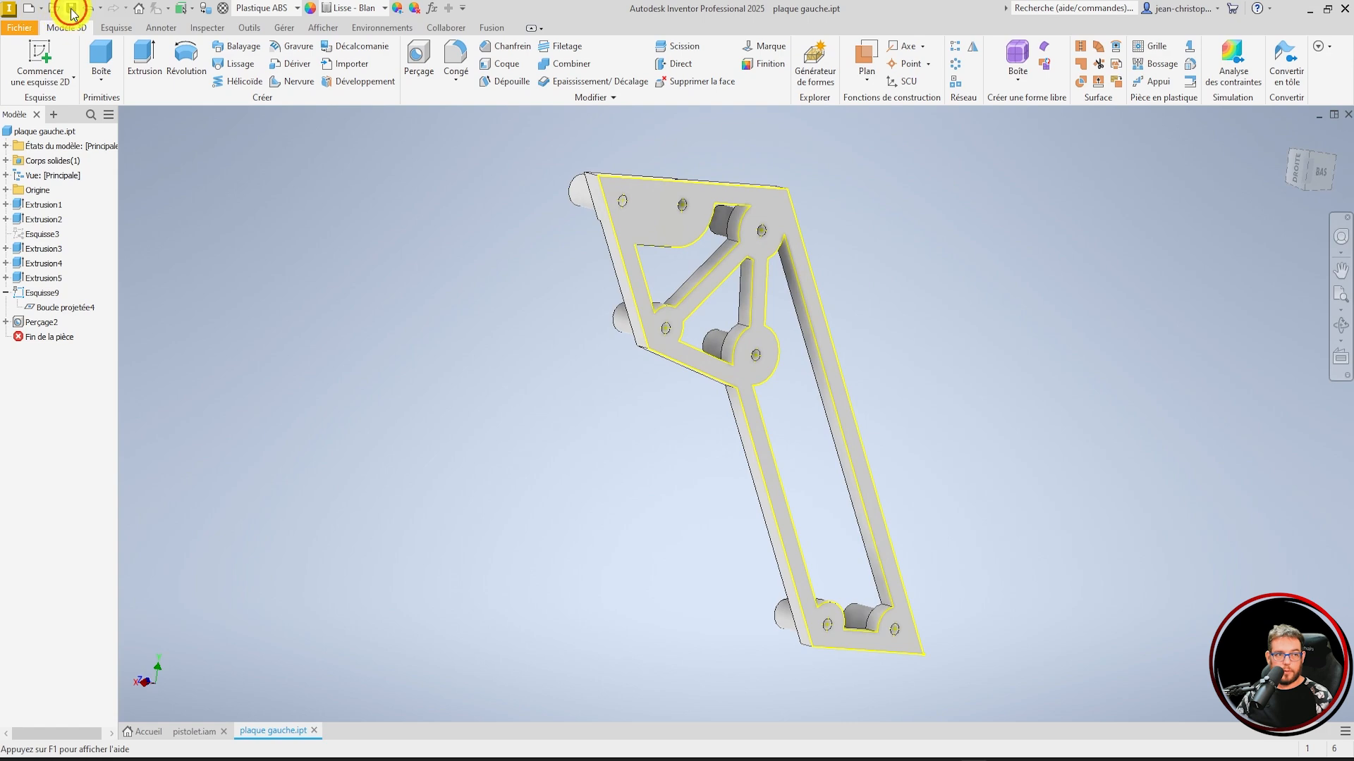
# Close plaque gauche.ipt and open the left plate for in-place editing in the pistolet.iam assembly
pyautogui.click(314, 726)
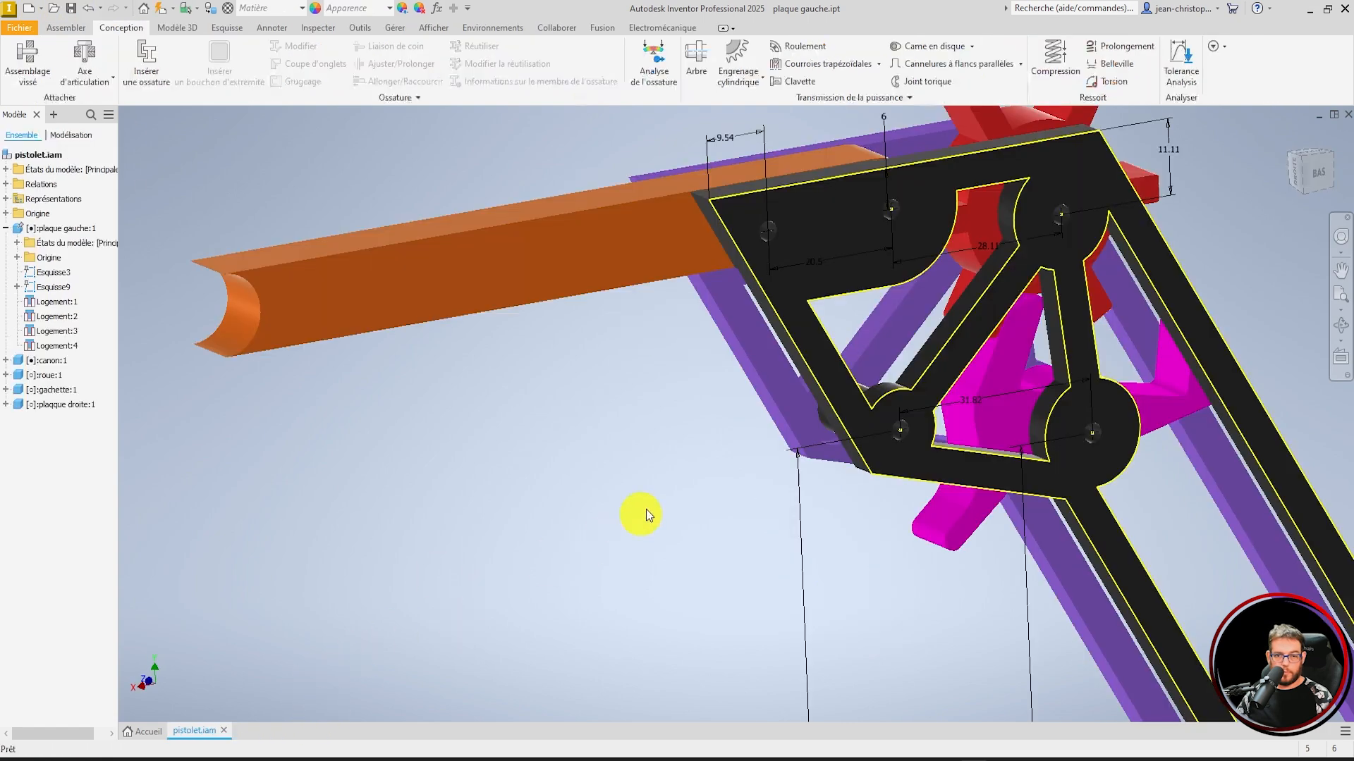
pyautogui.click(780, 344)
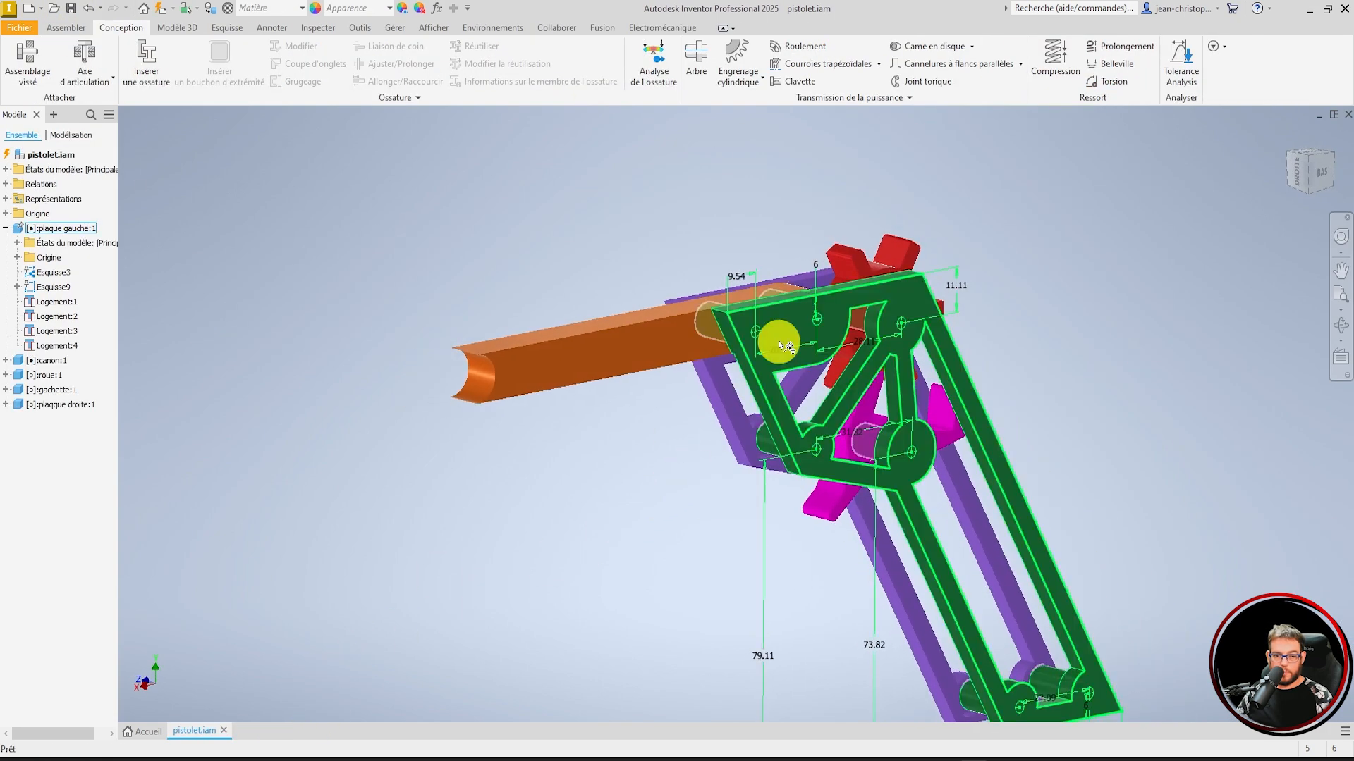
pyautogui.click(780, 344)
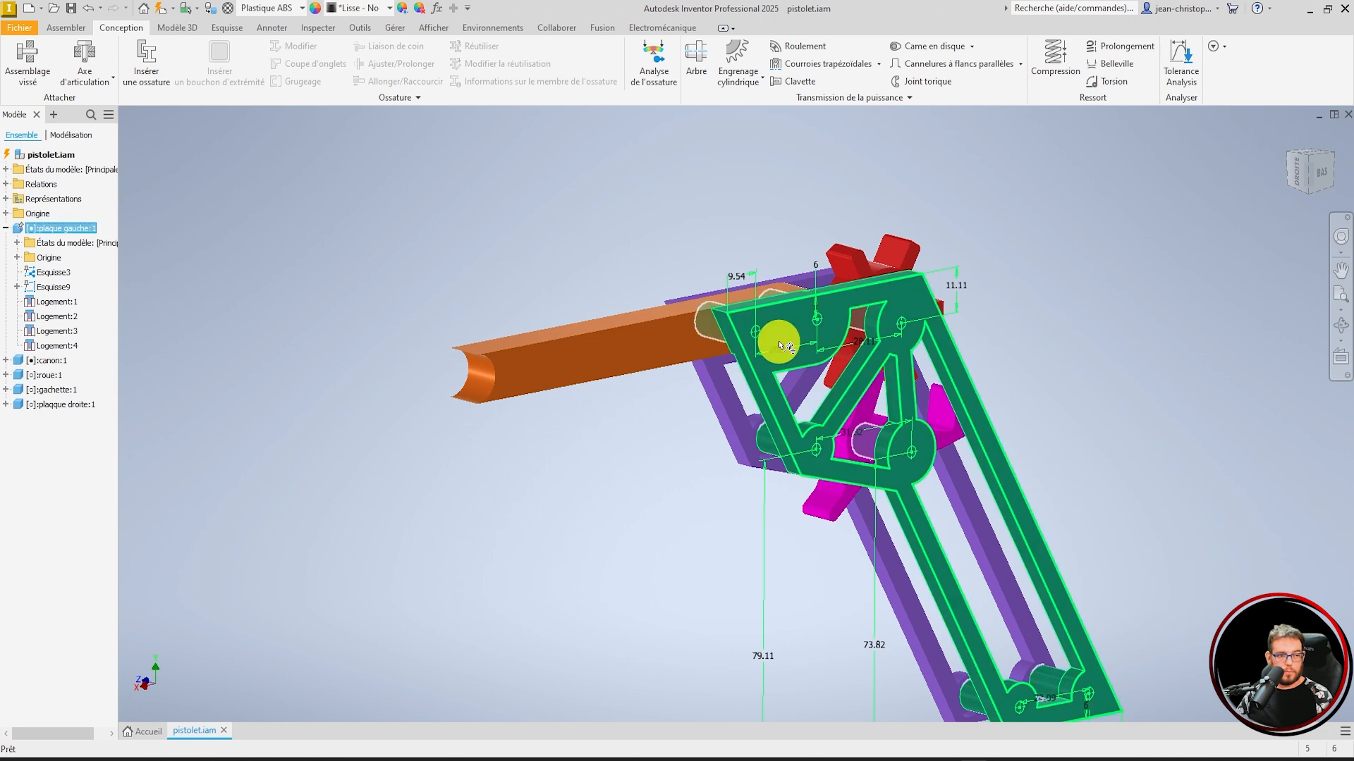
pyautogui.rightClick(779, 344)
pyautogui.click(777, 265)
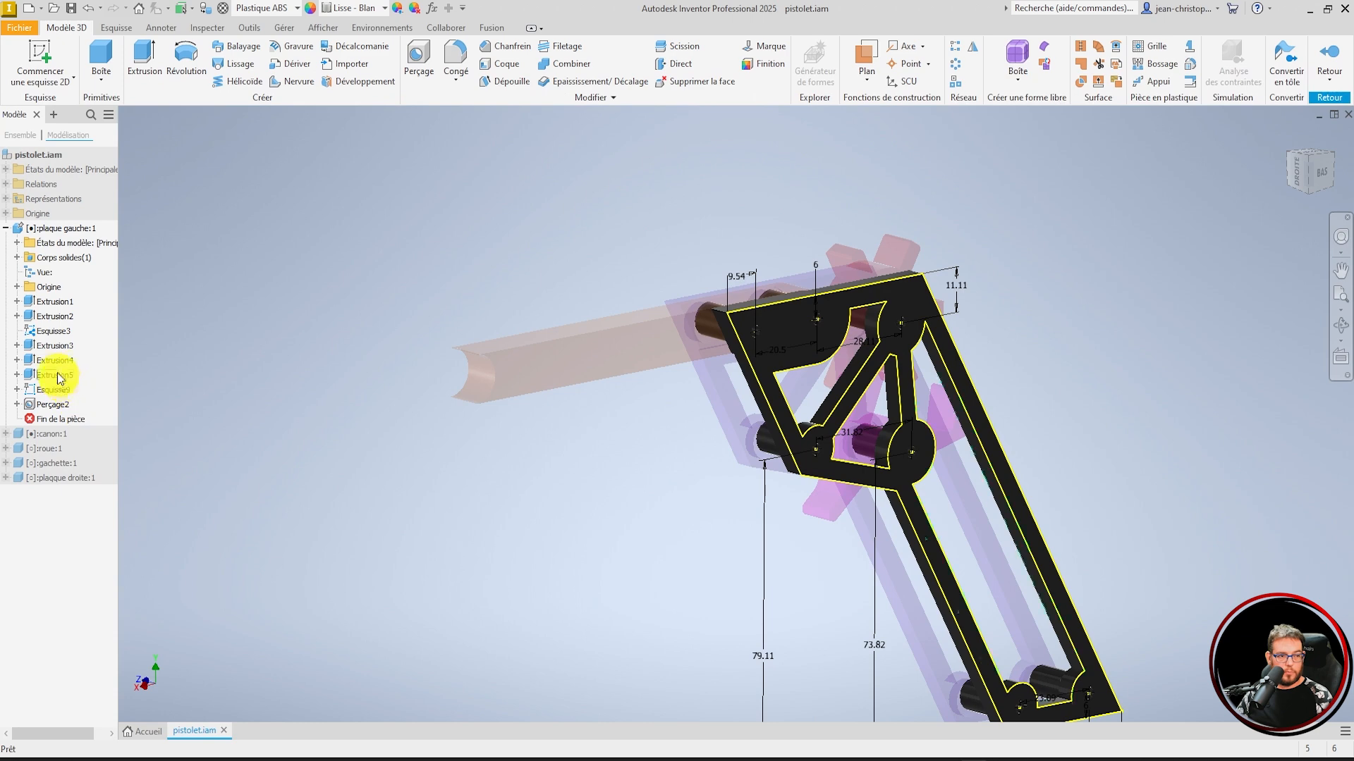
# Hide Esquisse3 of the left plate and return to the assembly
pyautogui.rightClick(51, 390)
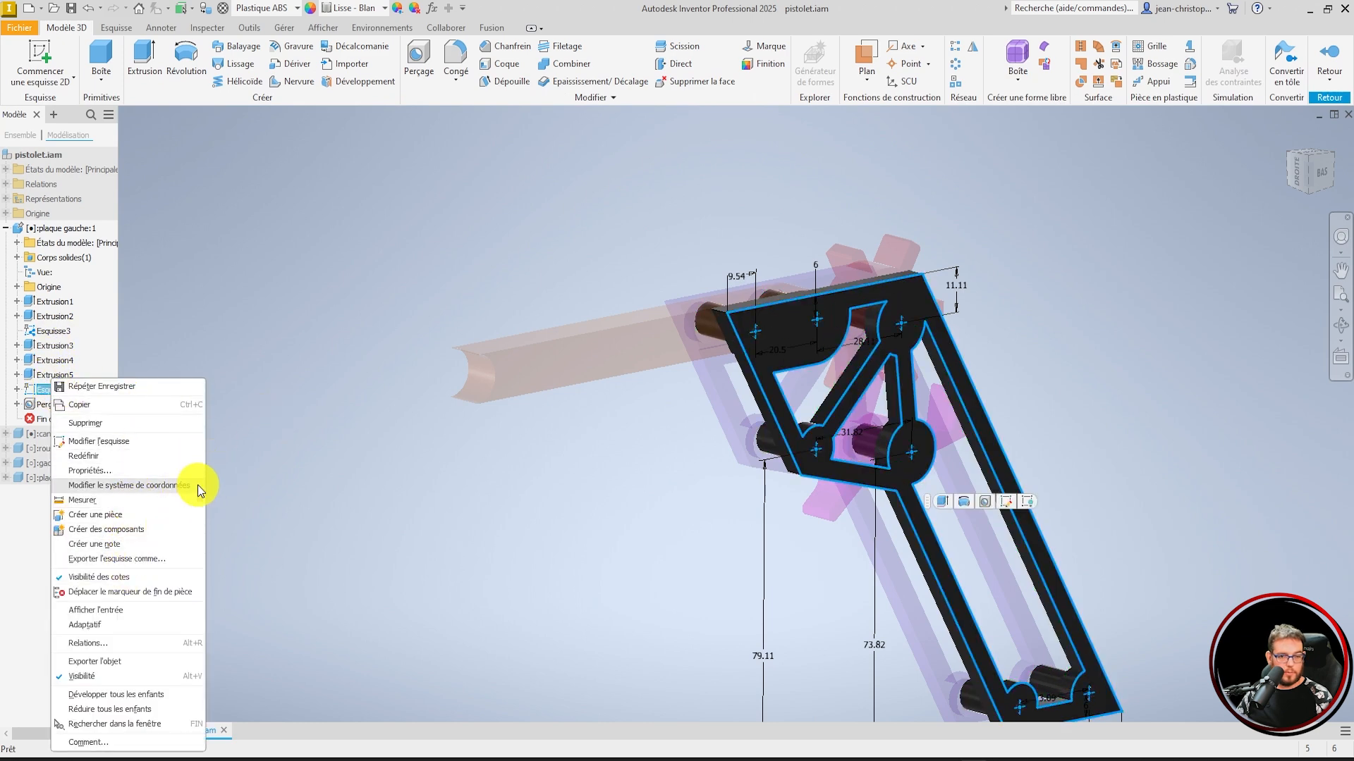
pyautogui.click(423, 509)
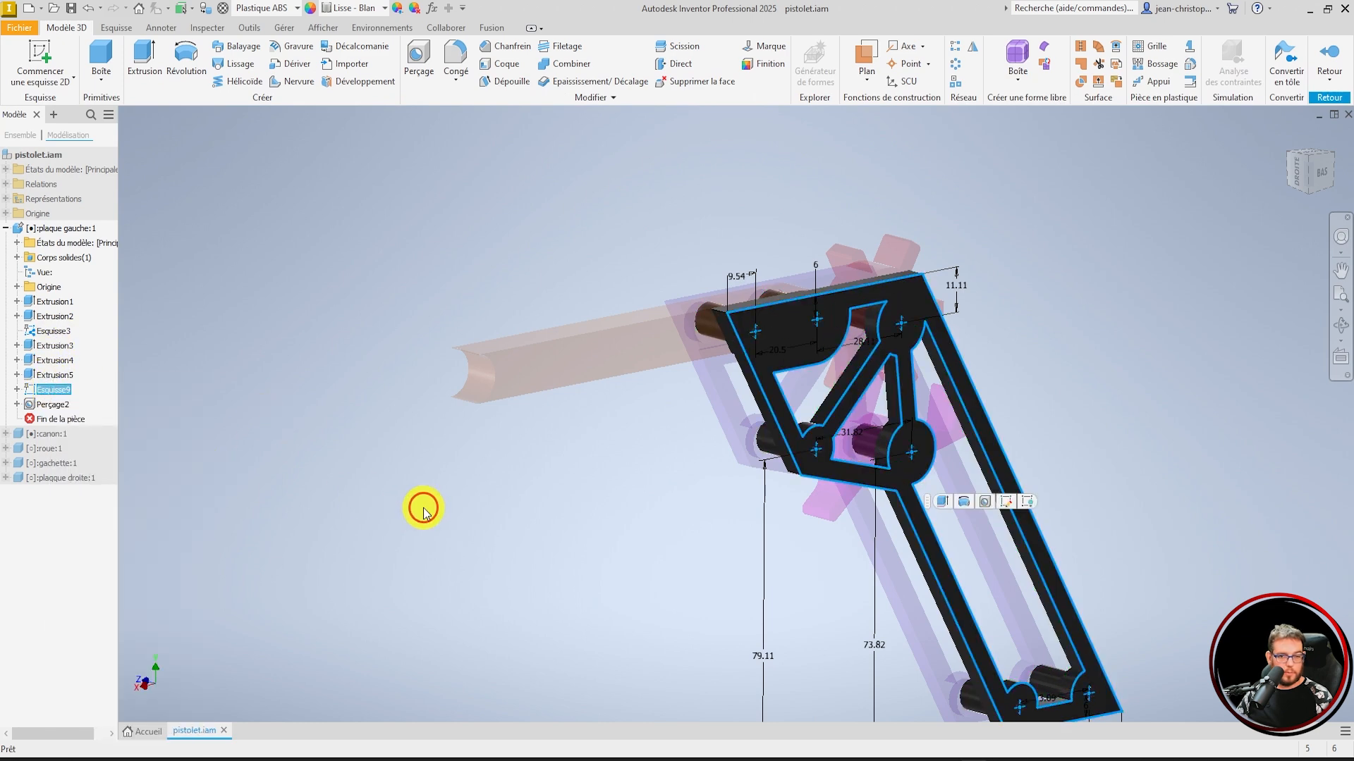
pyautogui.click(53, 331)
pyautogui.rightClick(51, 331)
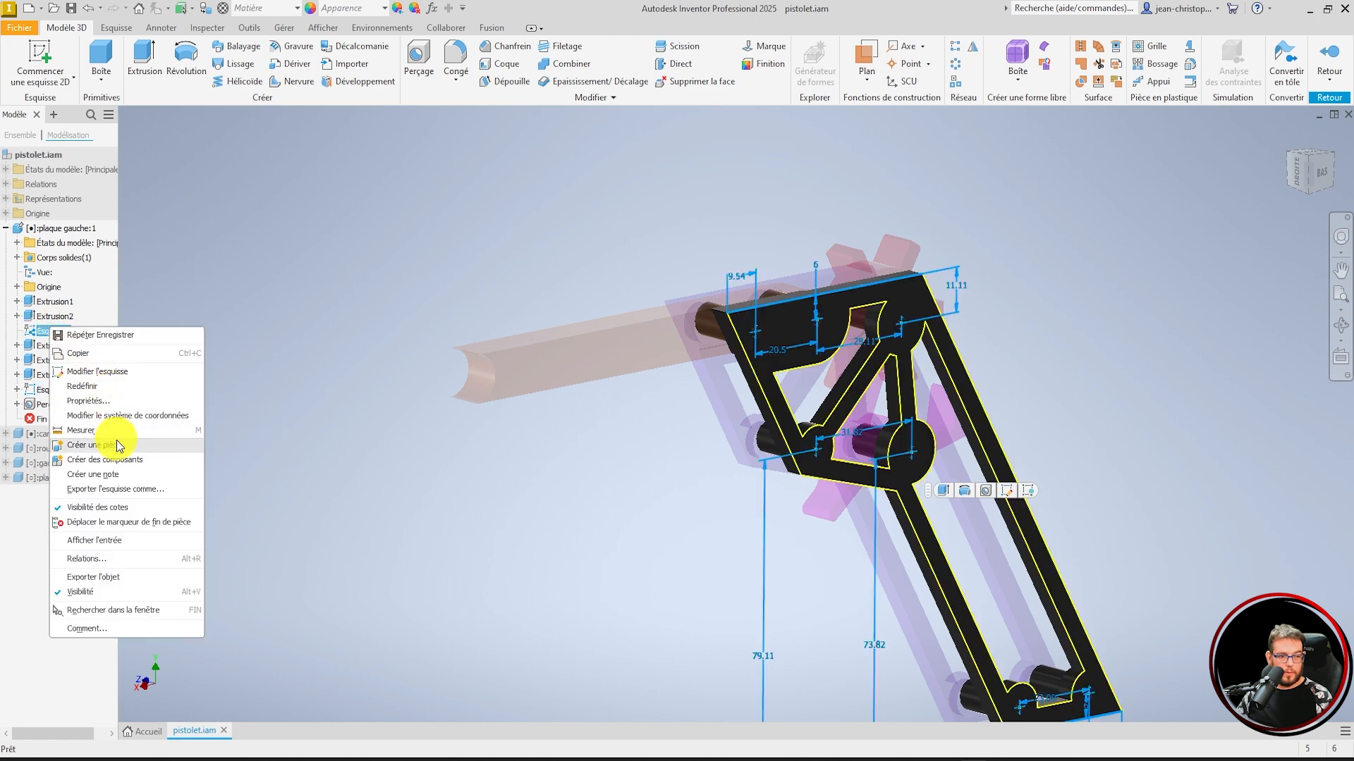
pyautogui.click(133, 598)
pyautogui.click(311, 403)
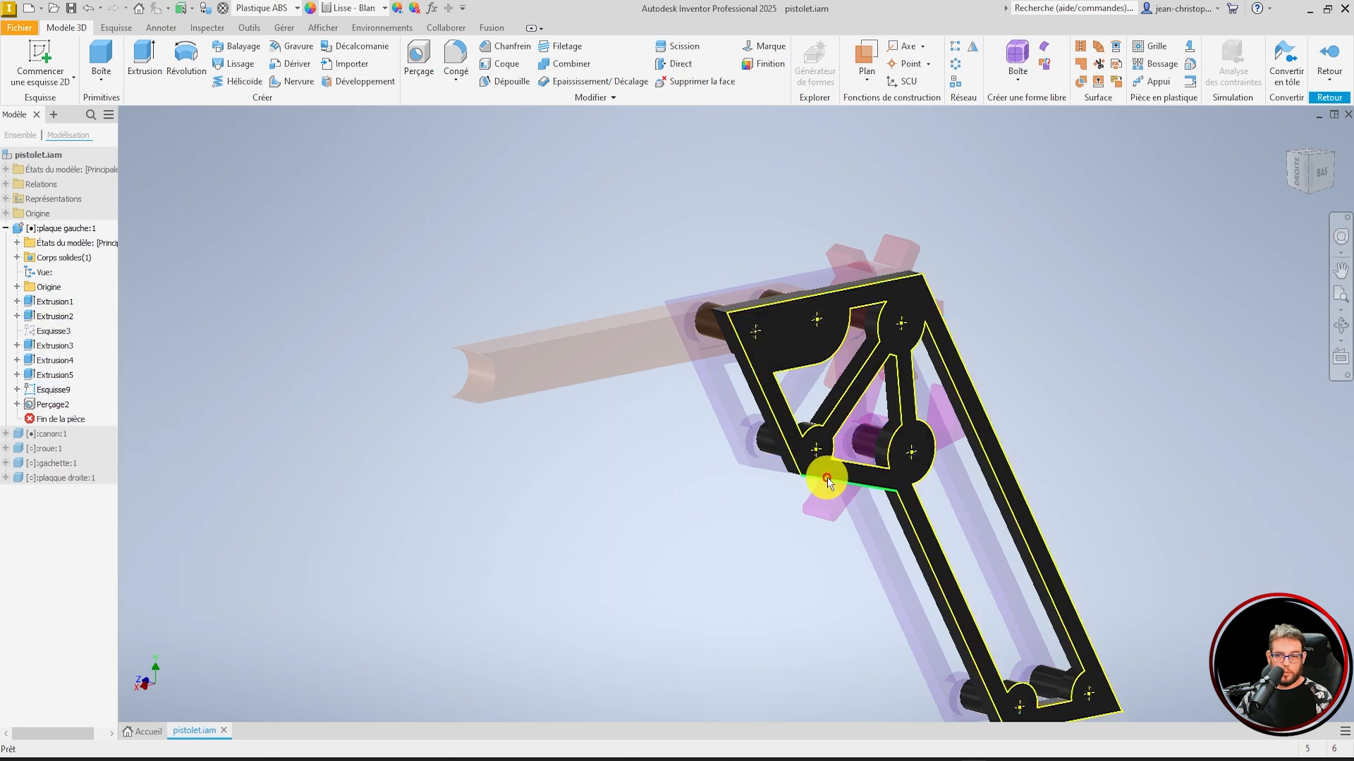
pyautogui.click(1328, 56)
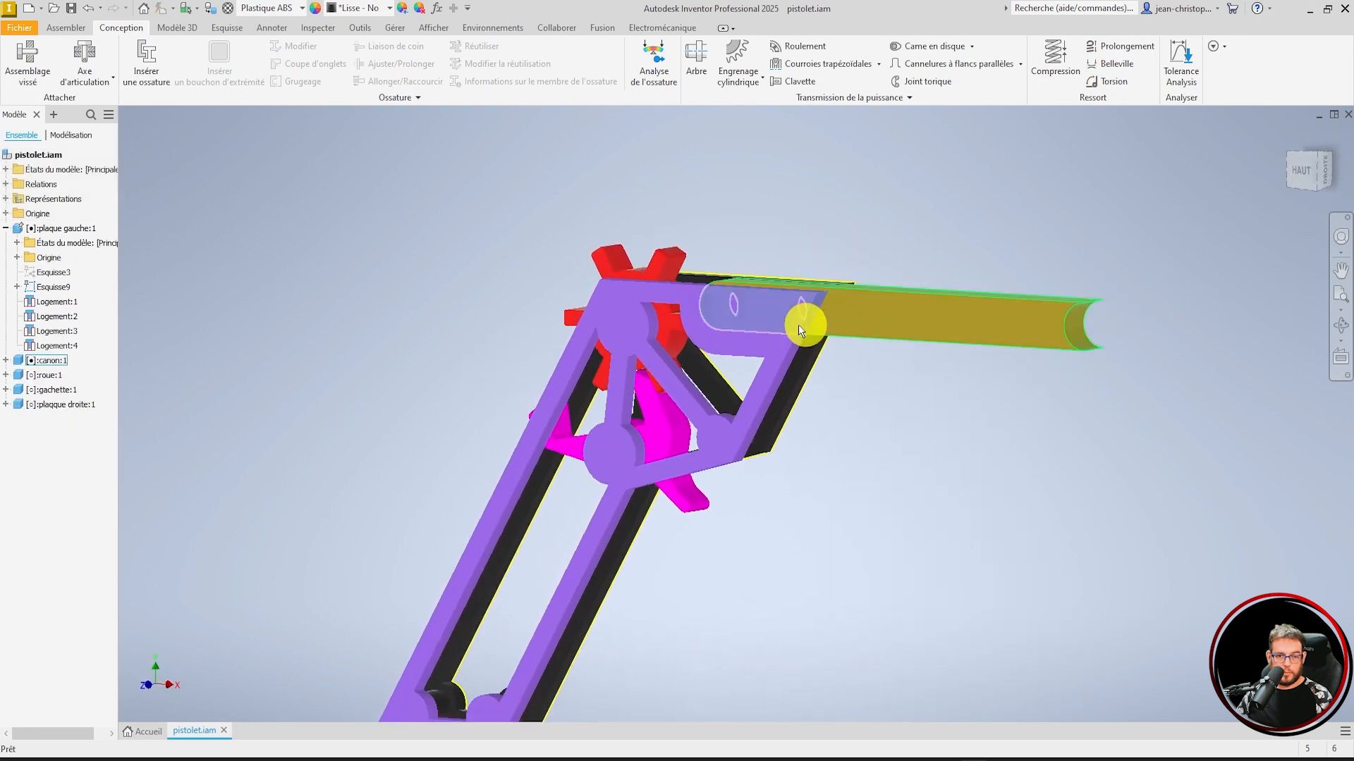
# Edit the right plate in place and start a new 2D sketch on its outer face
pyautogui.click(729, 320)
pyautogui.rightClick(733, 328)
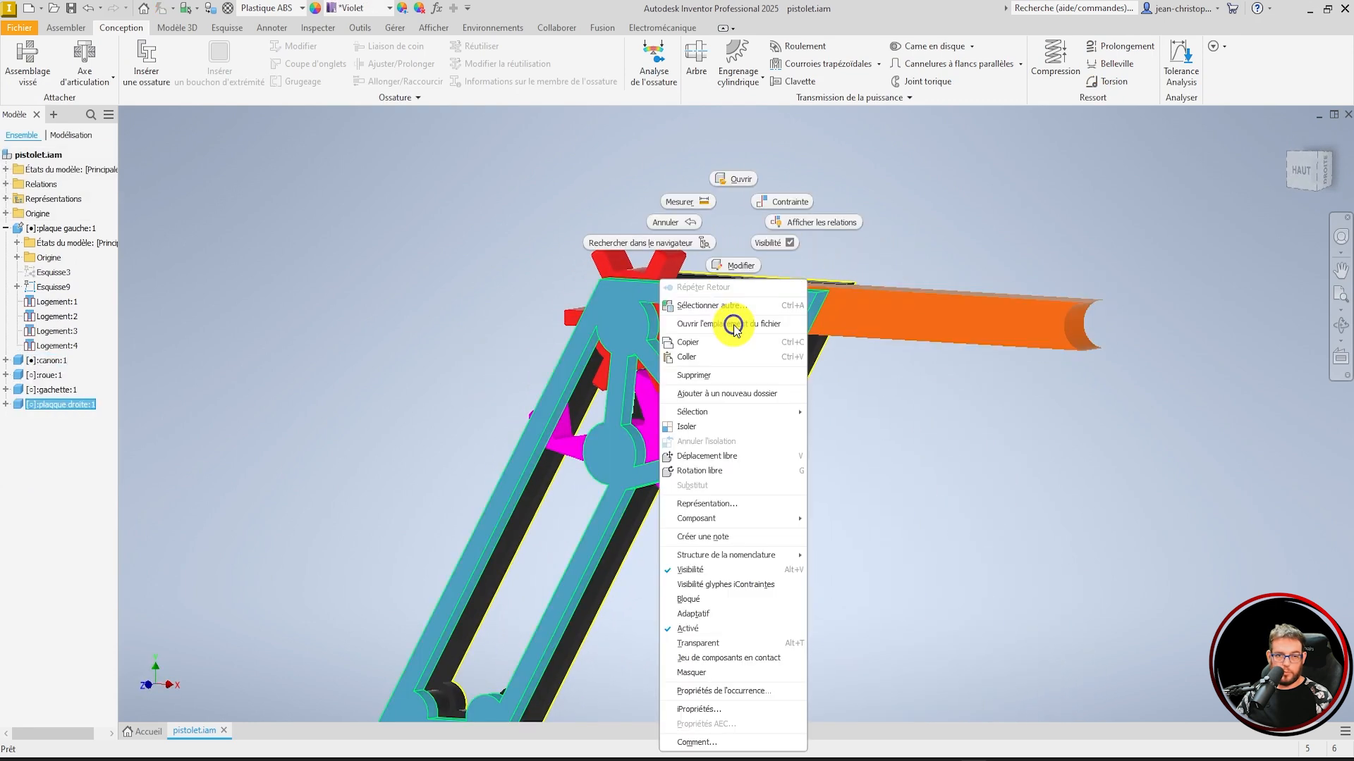
pyautogui.click(723, 269)
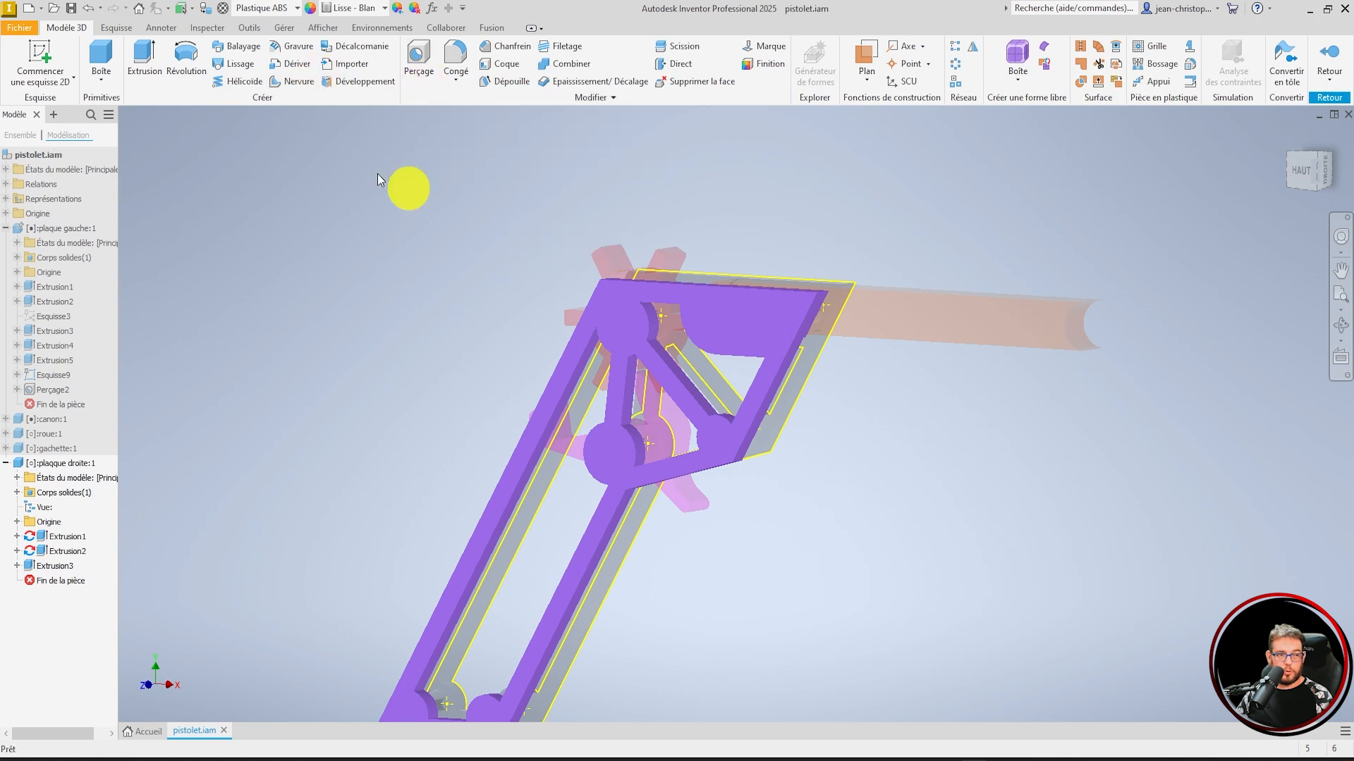
pyautogui.click(37, 55)
pyautogui.click(726, 317)
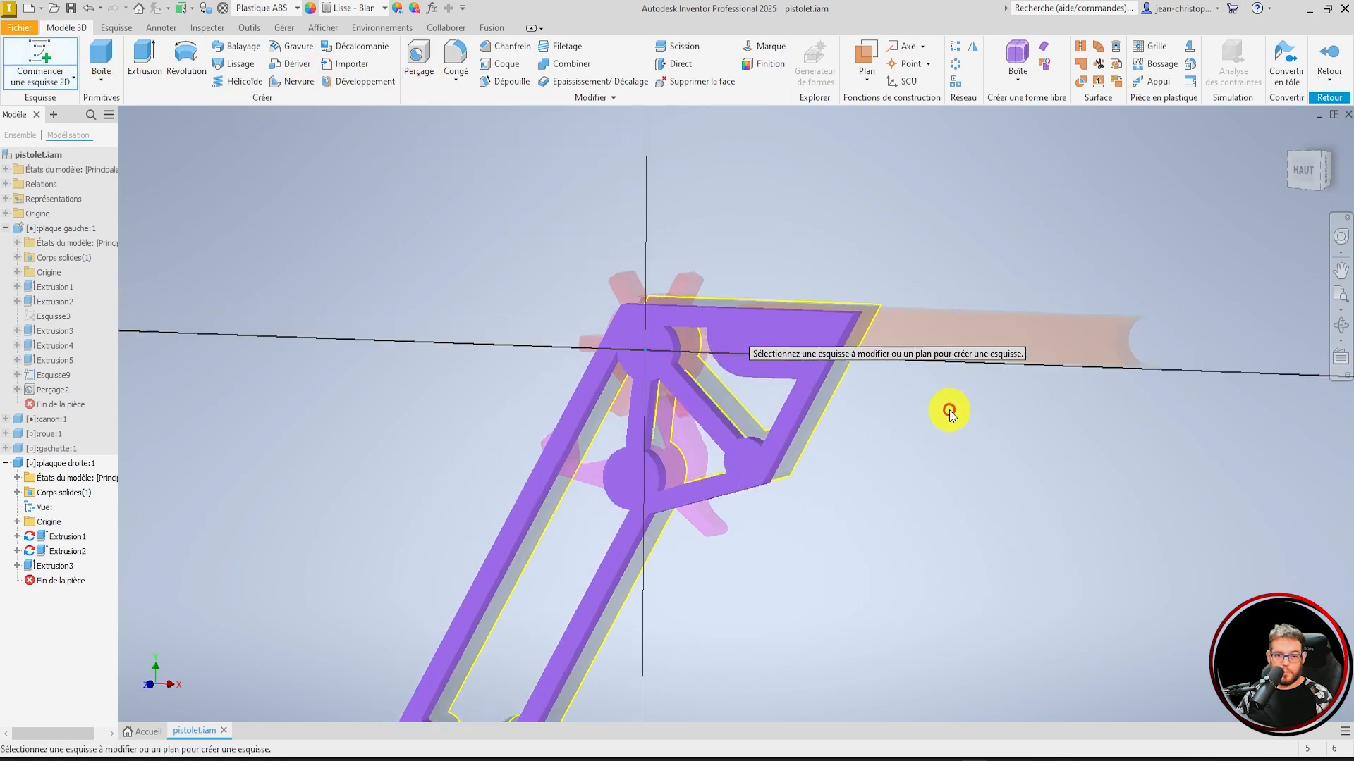
pyautogui.click(949, 409)
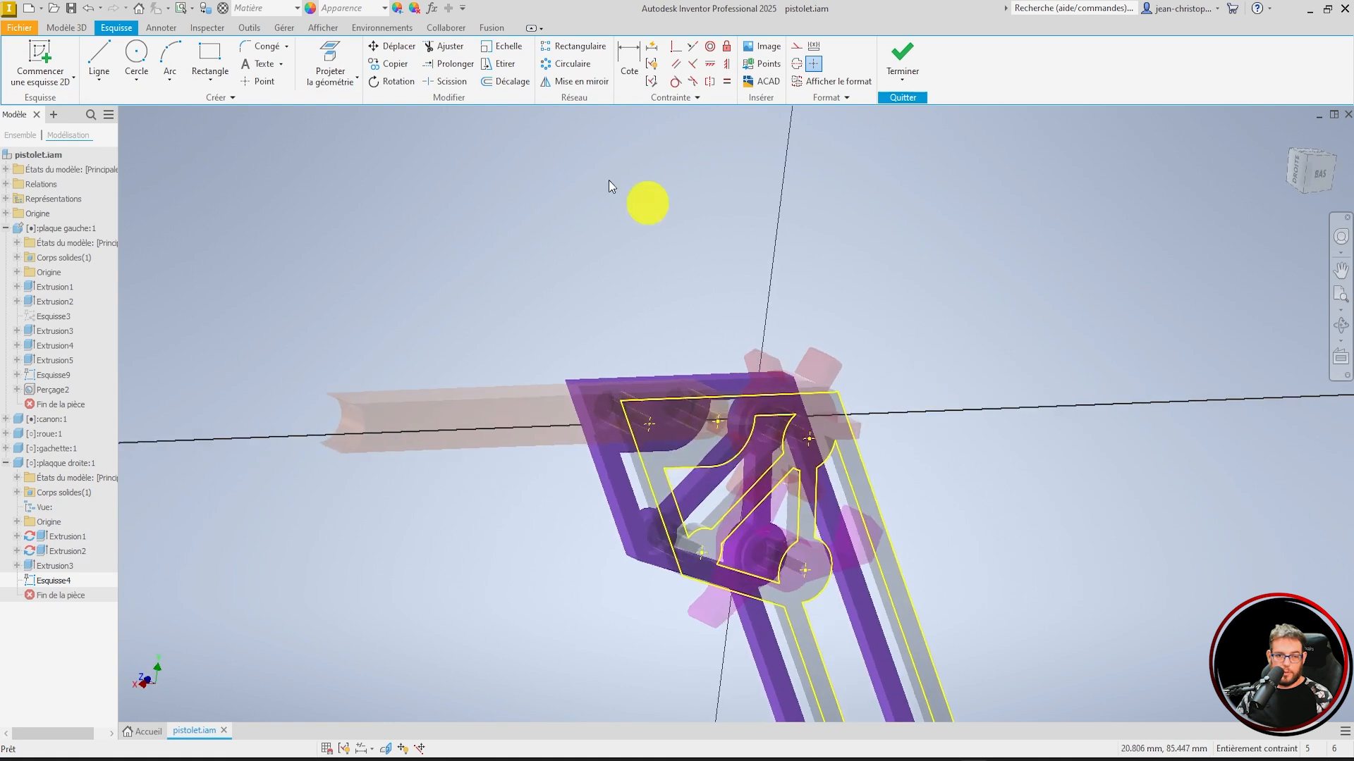
# Project the left plate's three upper and two middle hole centre points into the right plate's new sketch
pyautogui.click(352, 67)
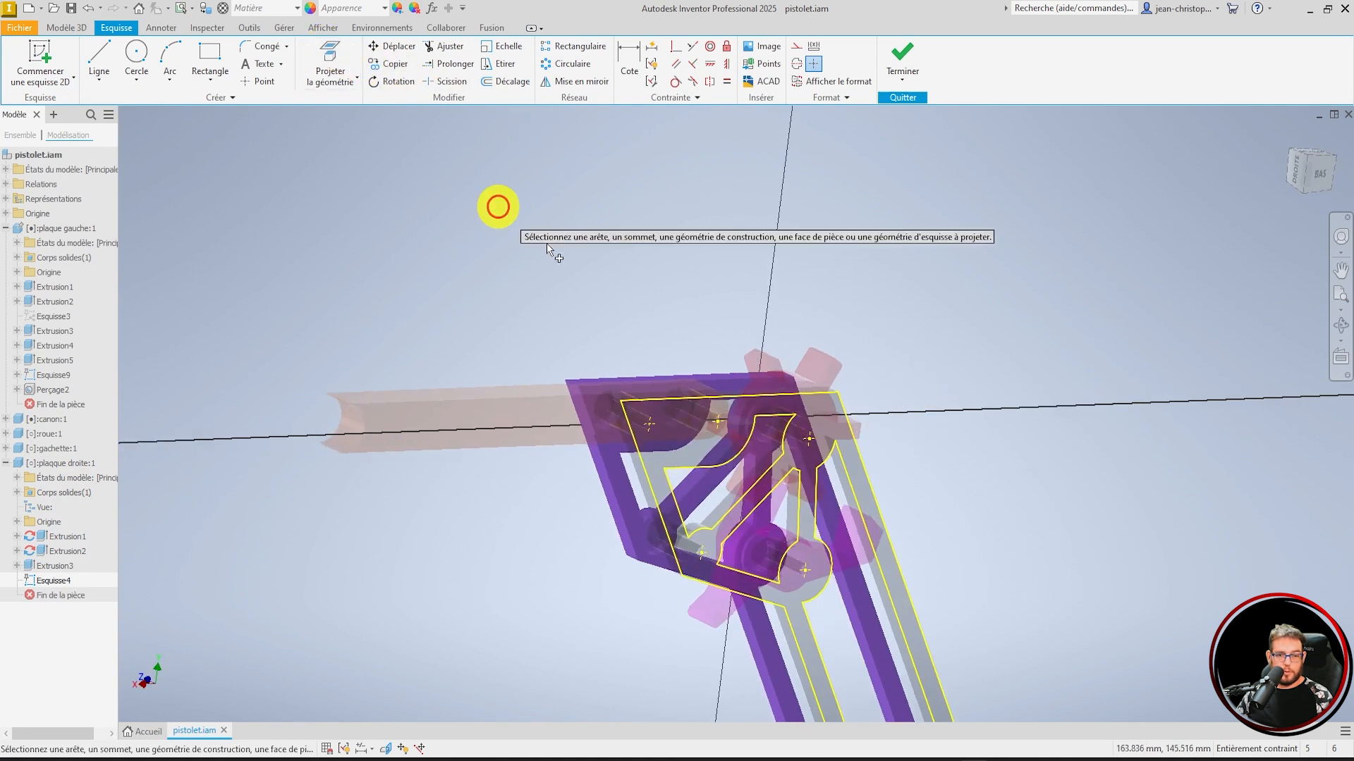
pyautogui.click(650, 421)
pyautogui.click(721, 425)
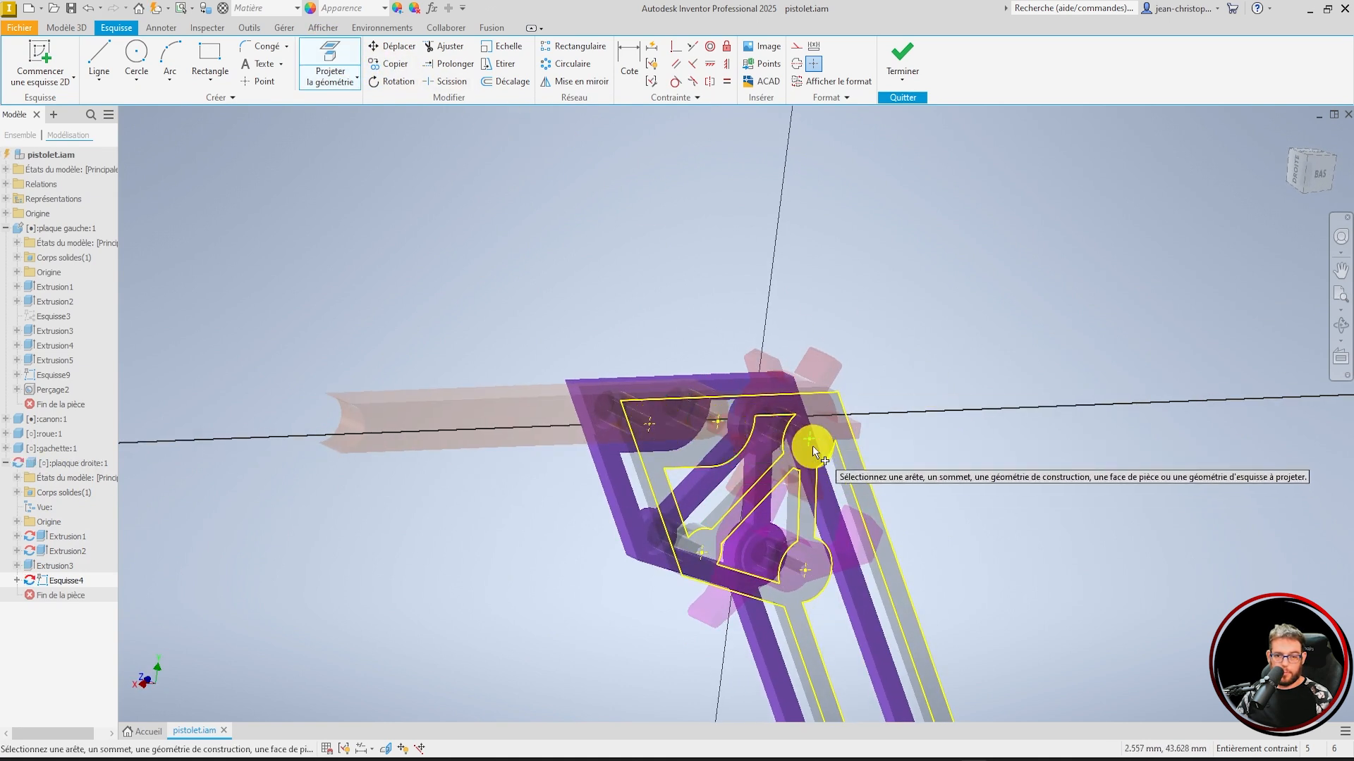
pyautogui.click(819, 485)
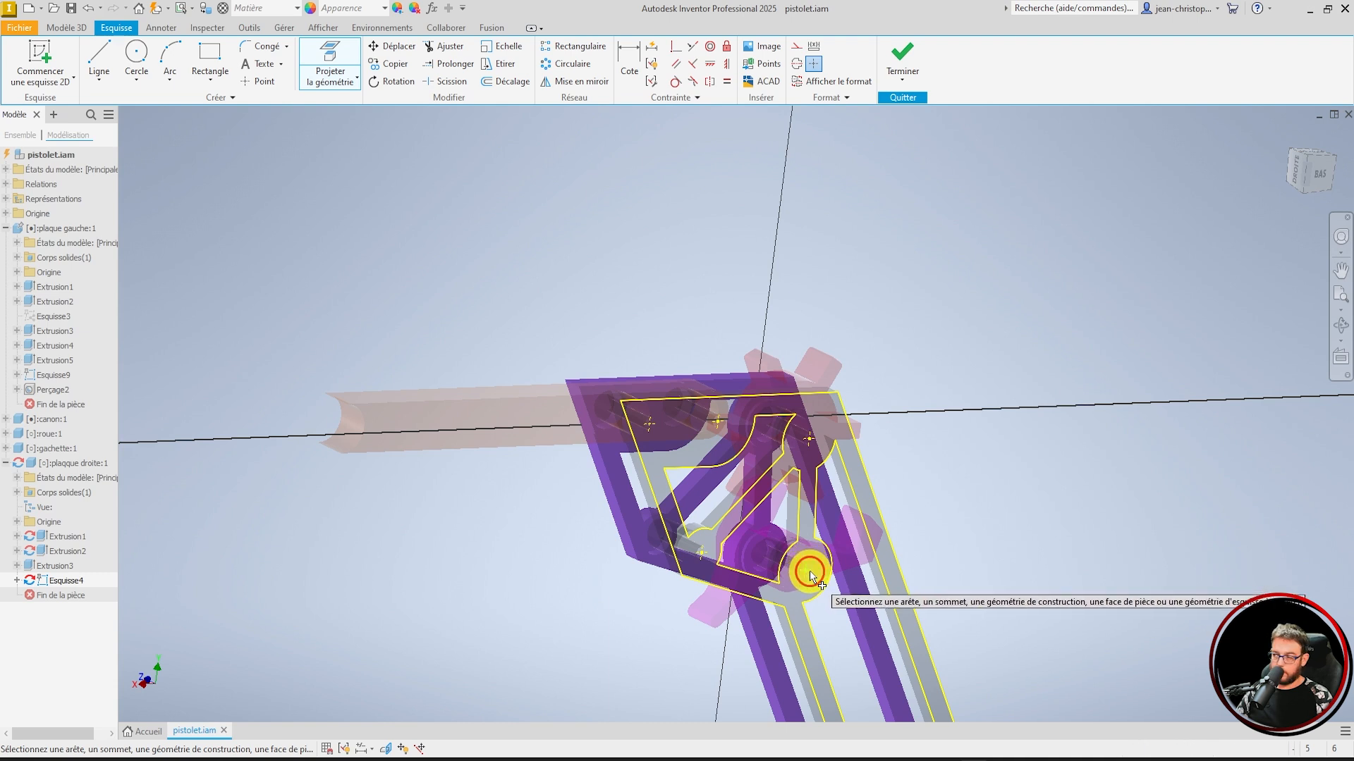
pyautogui.click(811, 574)
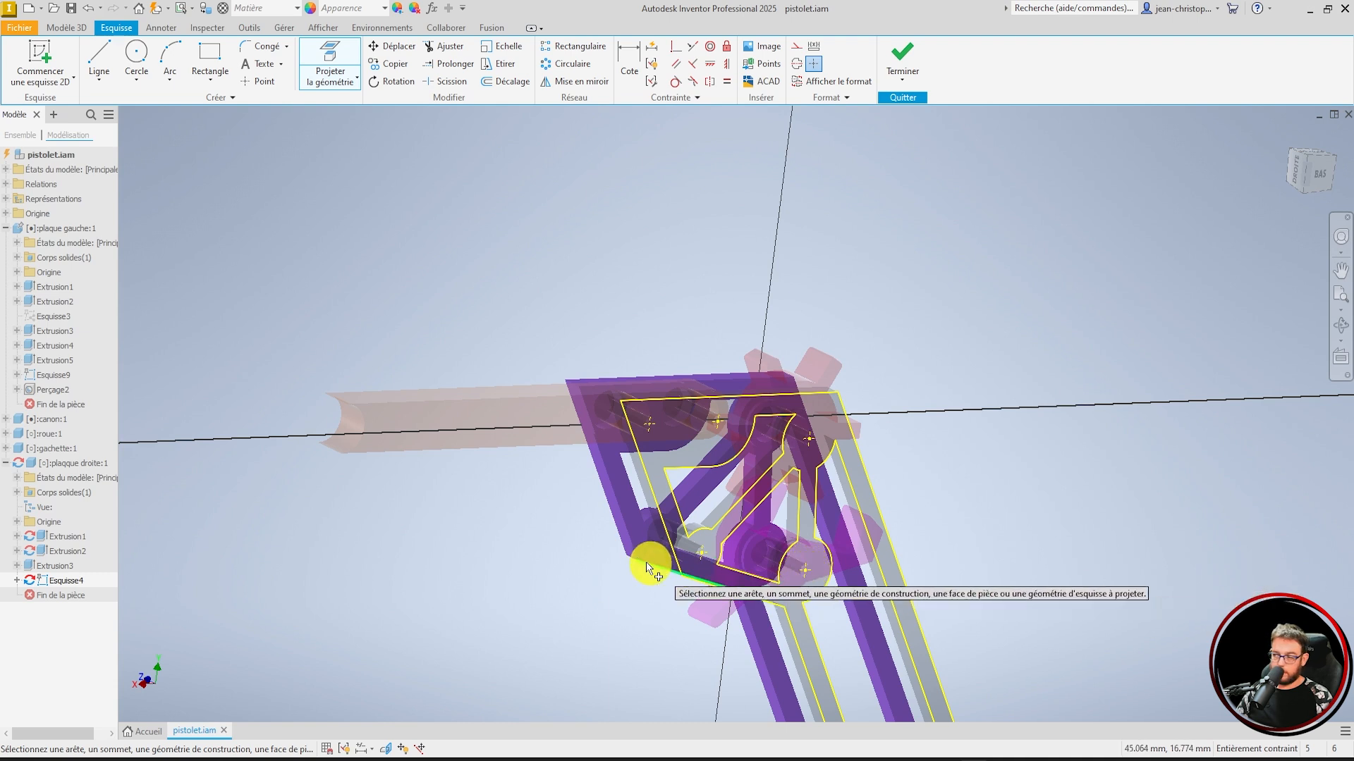
pyautogui.click(700, 552)
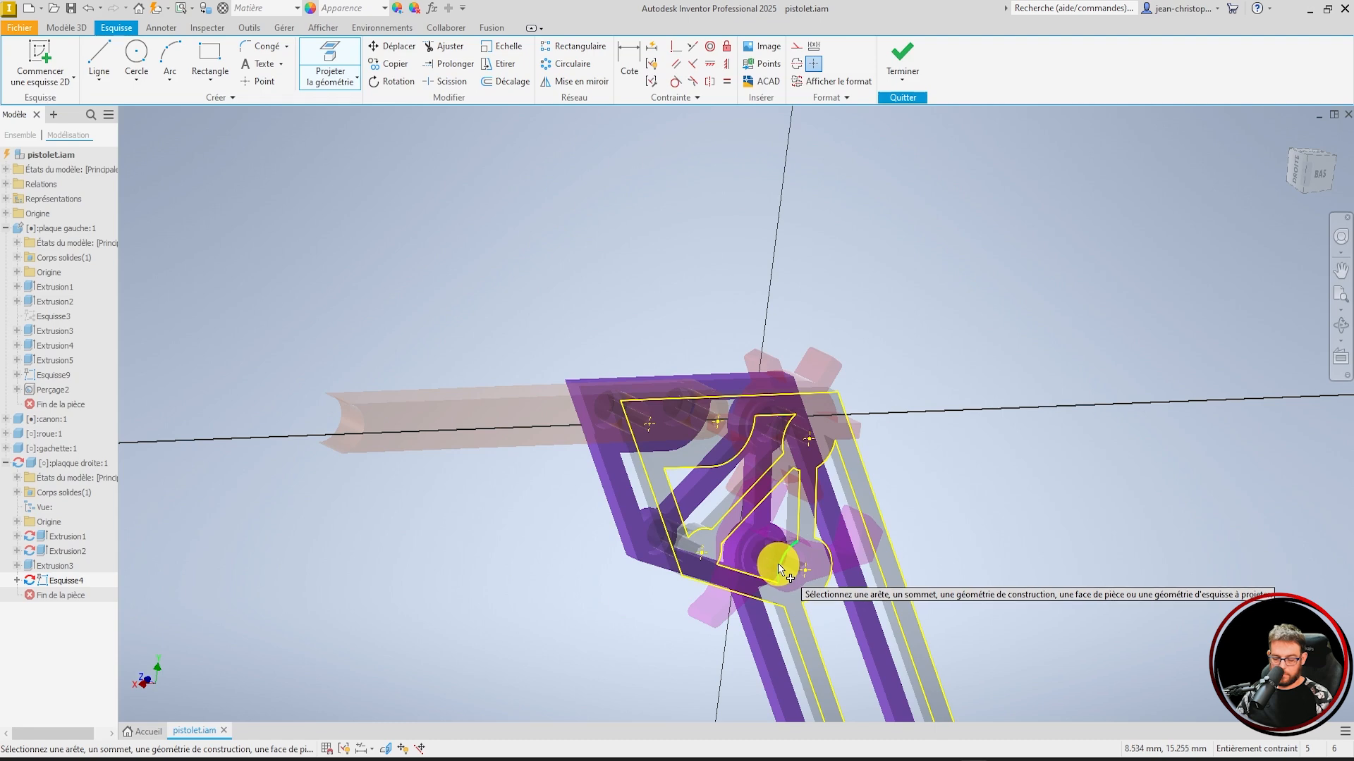
# Project the two hole centre points at the grip's lower end into Esquisse4 and finish the sketch
pyautogui.scroll(-5, 620, 434)
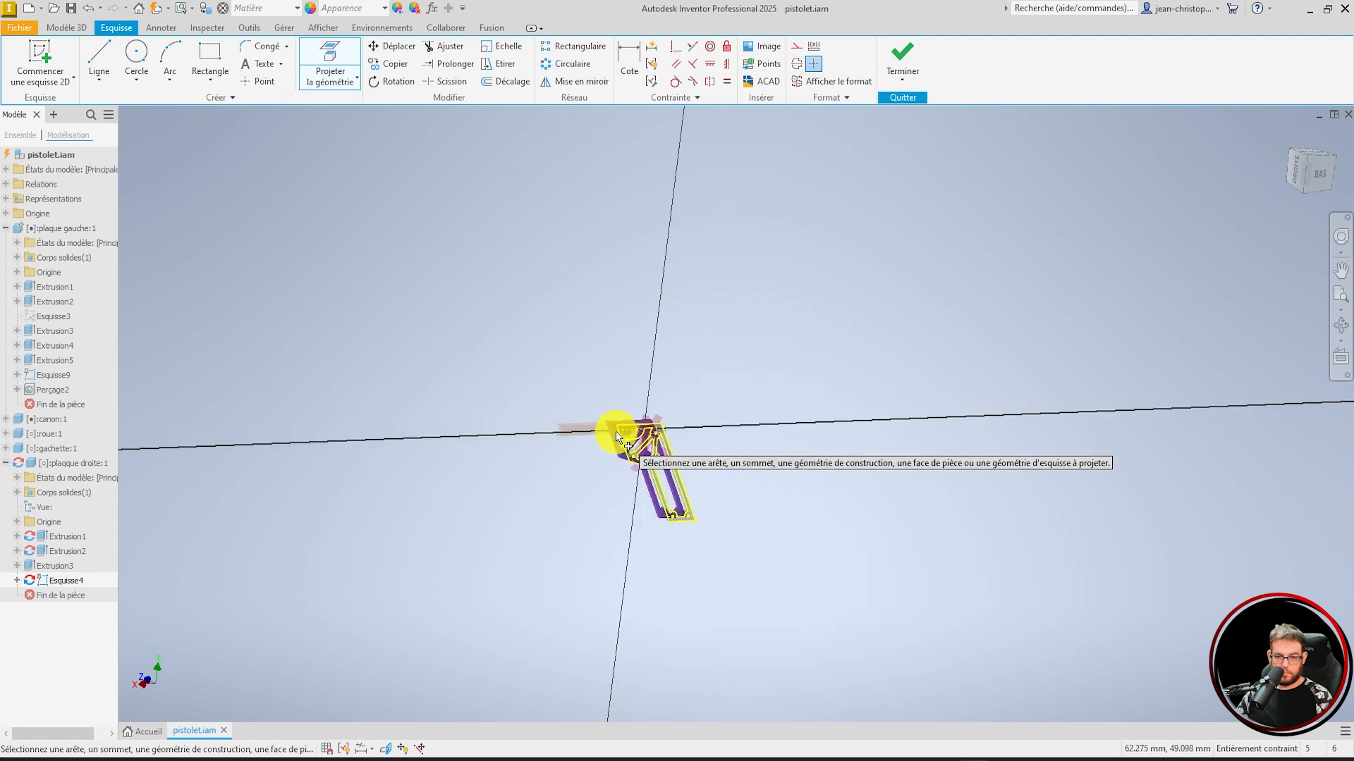
pyautogui.scroll(9, 662, 514)
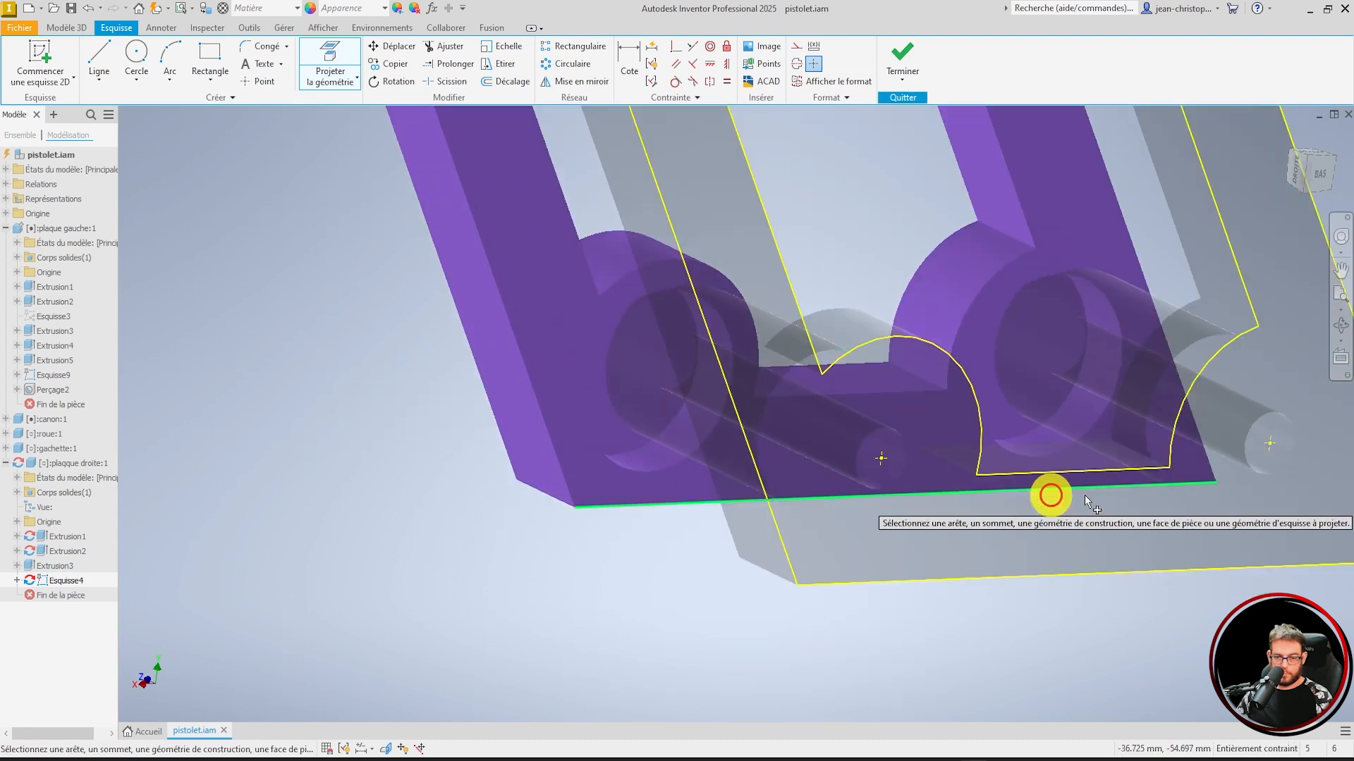
pyautogui.click(1272, 444)
pyautogui.scroll(-4, 927, 530)
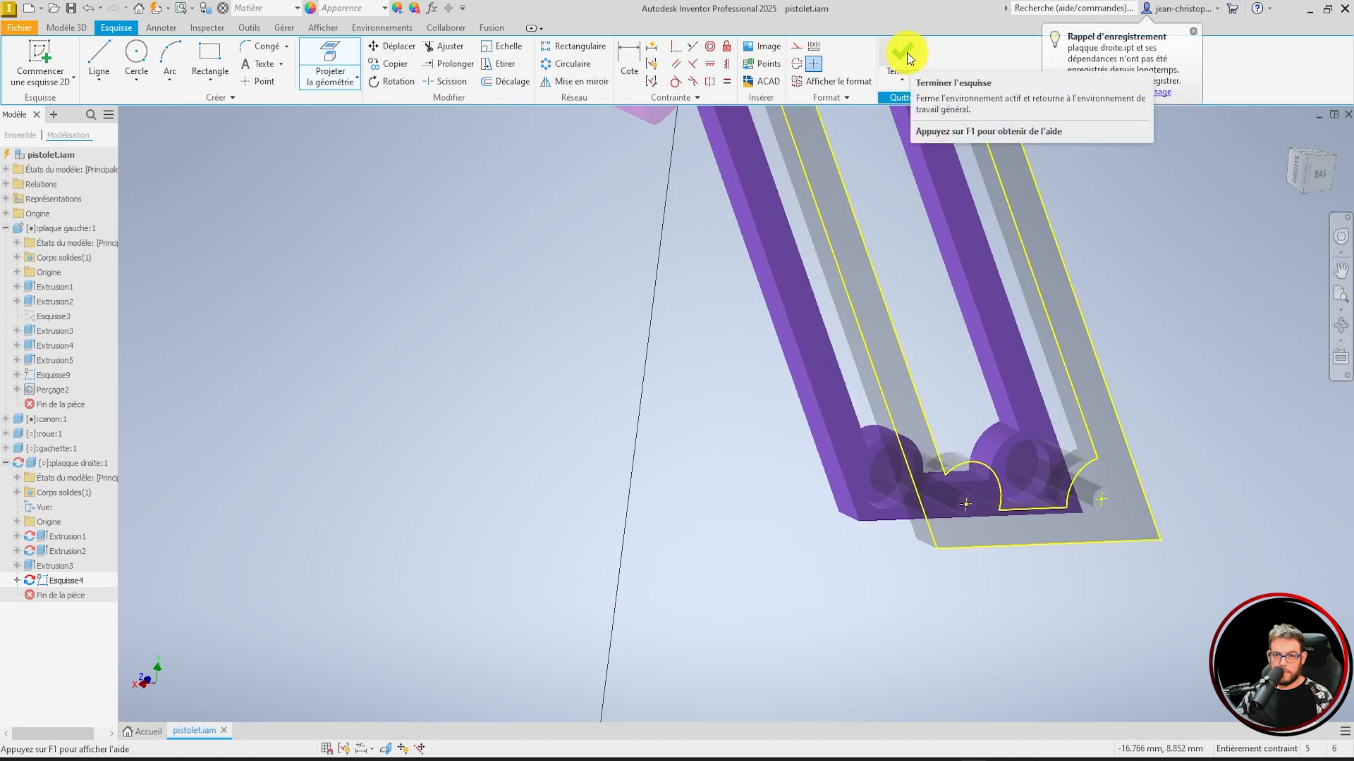
pyautogui.click(905, 53)
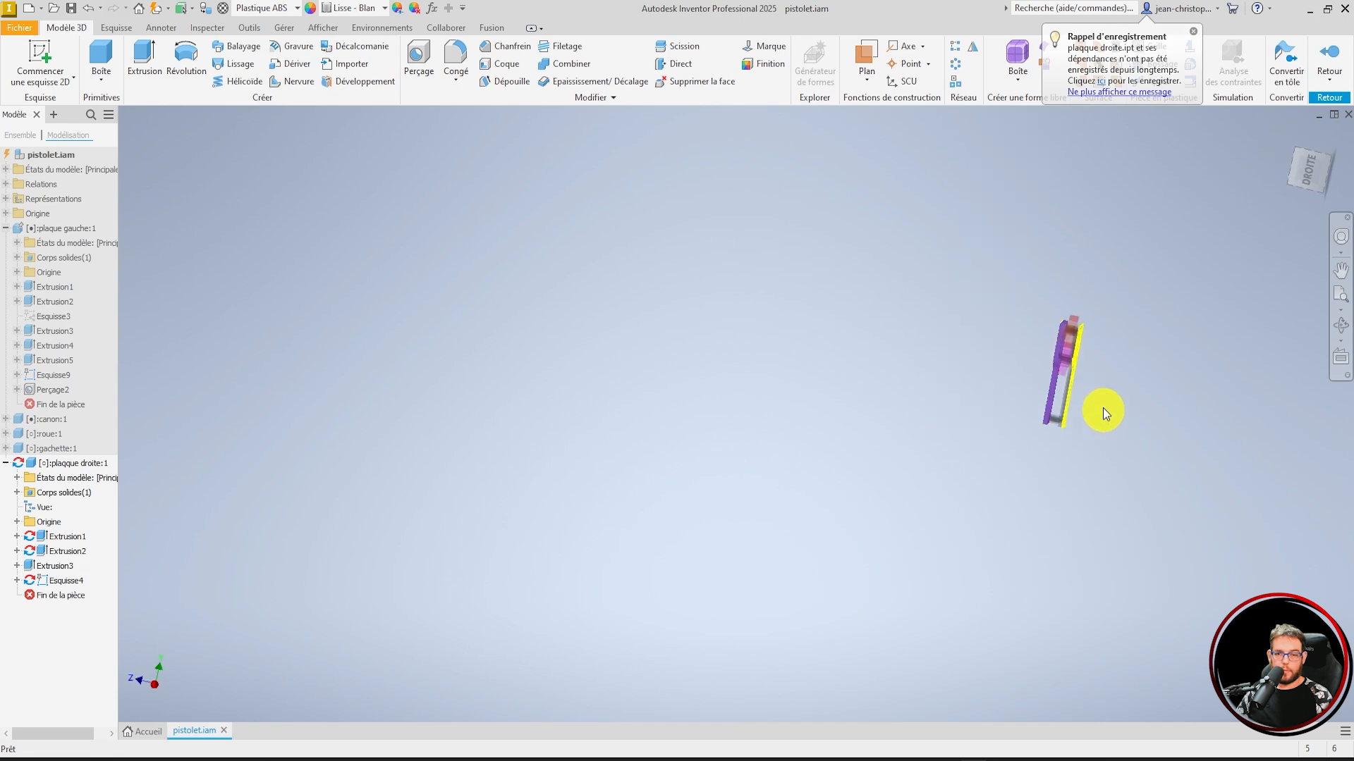
# Drill simple 3 mm holes through the right plate at the seven Esquisse4 positions and return to the assembly
pyautogui.scroll(6, 875, 251)
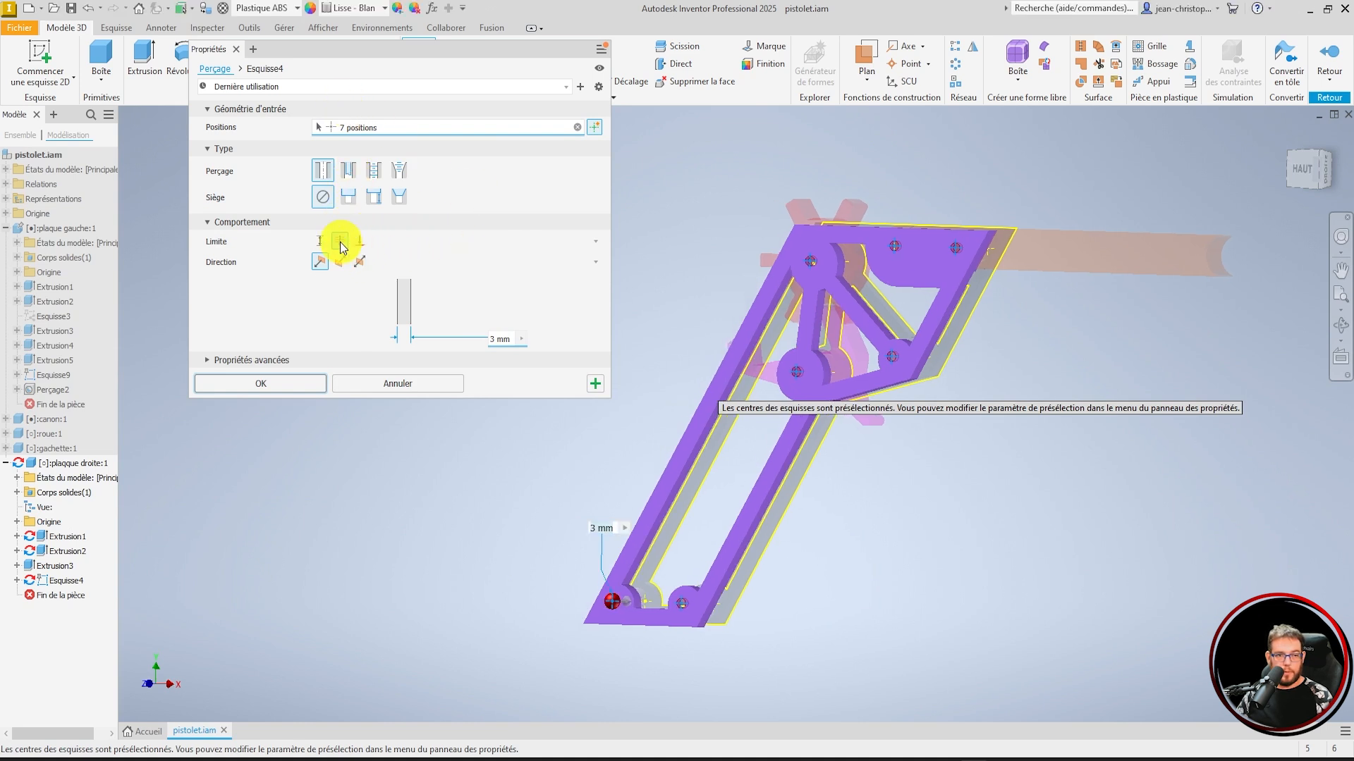
pyautogui.click(278, 385)
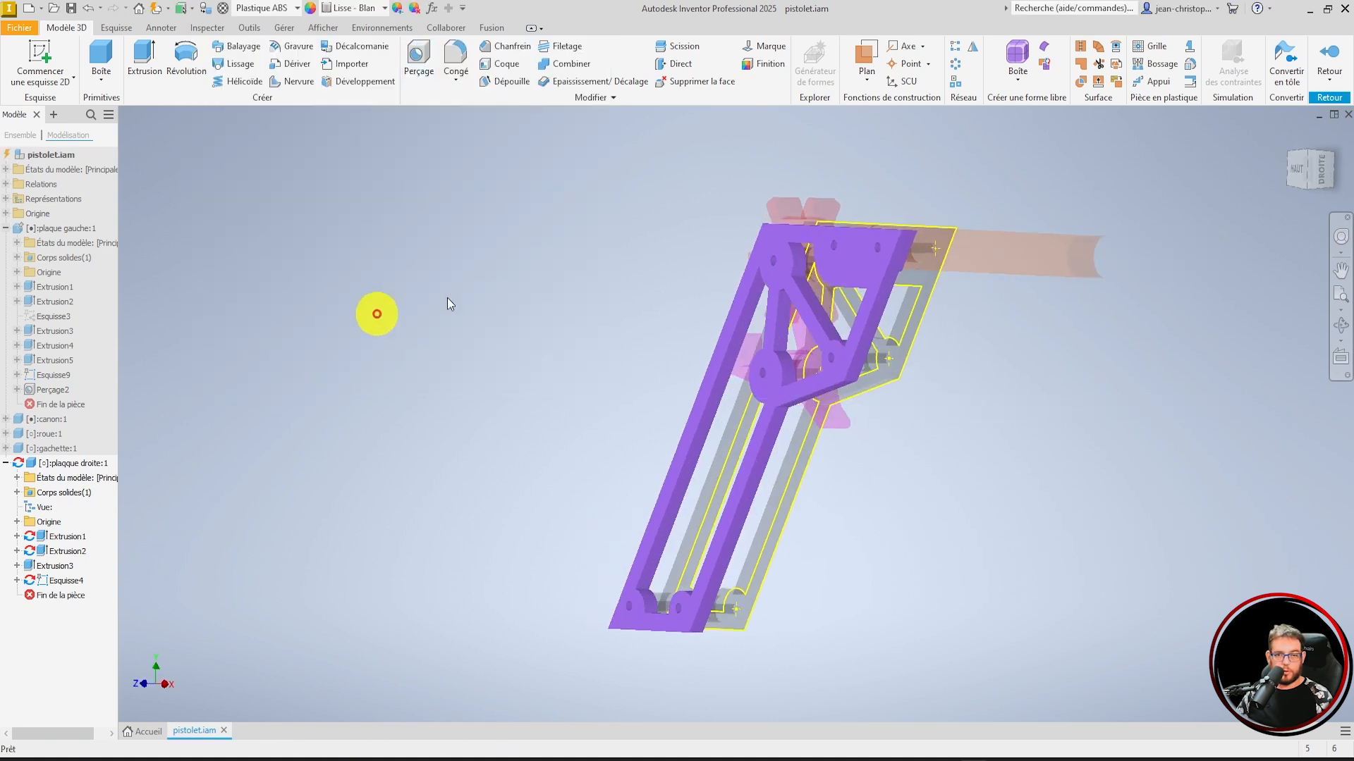
pyautogui.click(1329, 57)
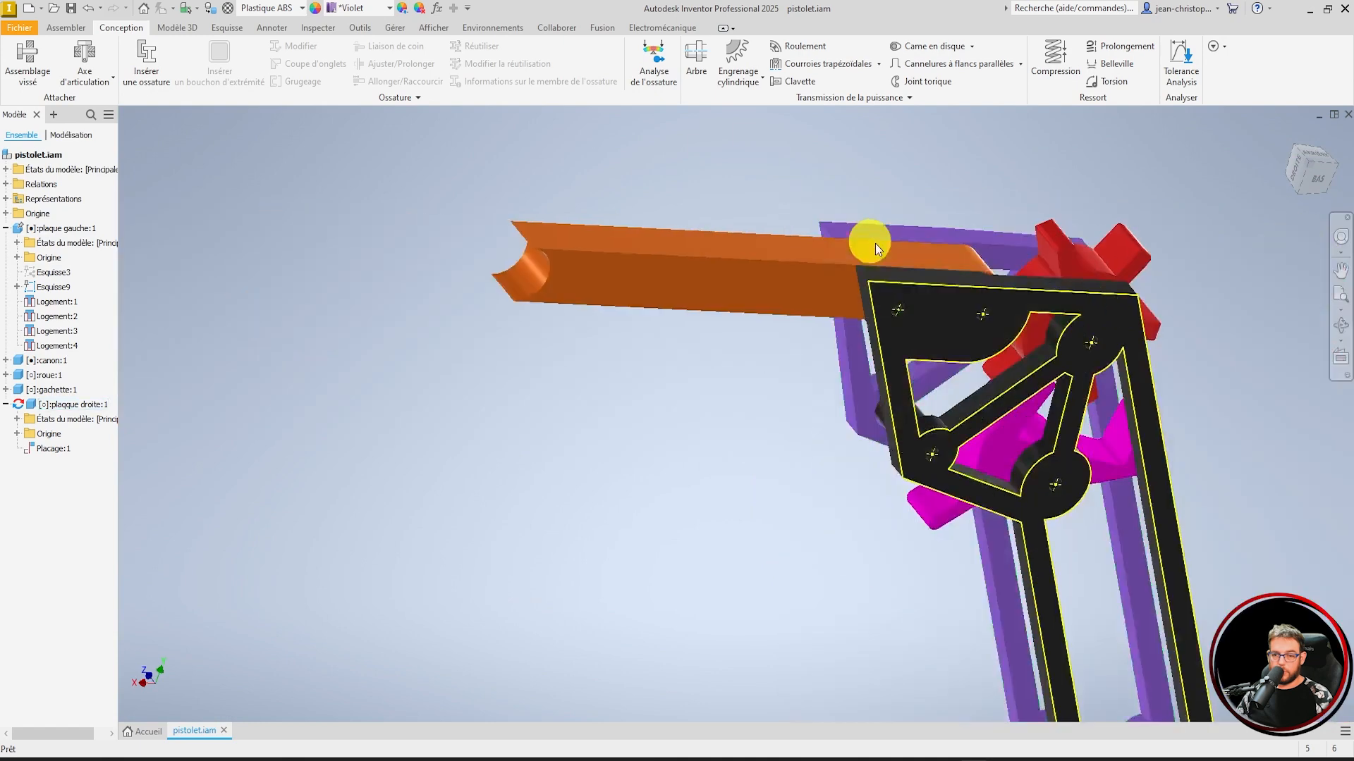
# Turn off the adaptive property of the right plate in the assembly
pyautogui.click(960, 307)
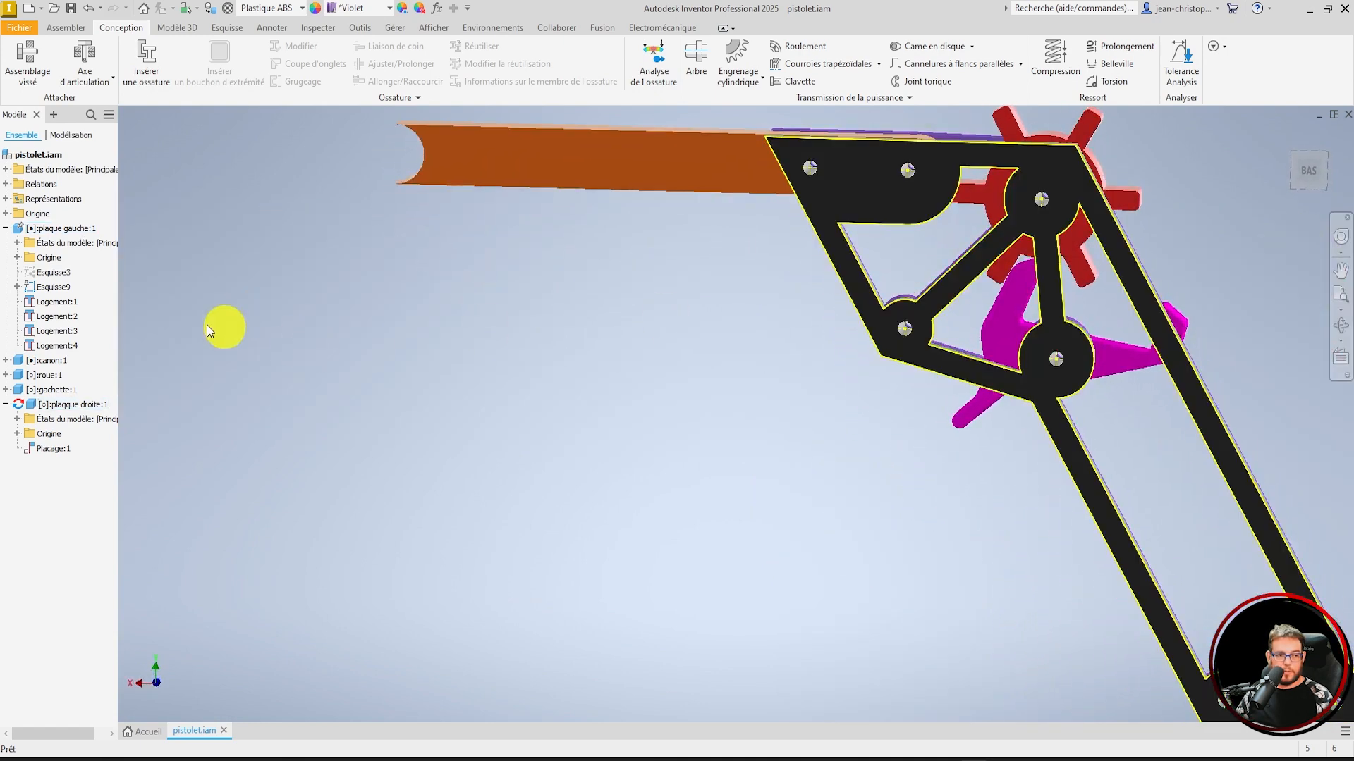
pyautogui.click(60, 405)
pyautogui.rightClick(60, 407)
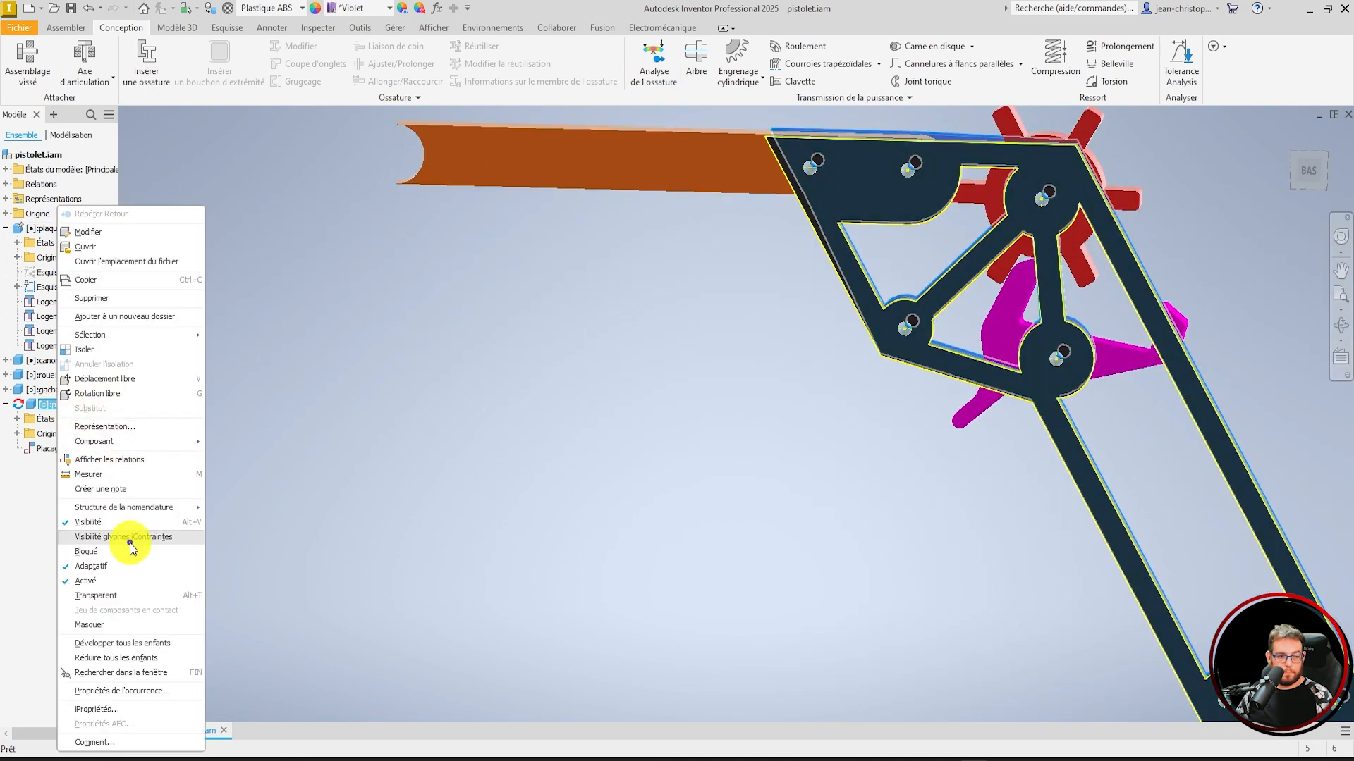
pyautogui.click(129, 566)
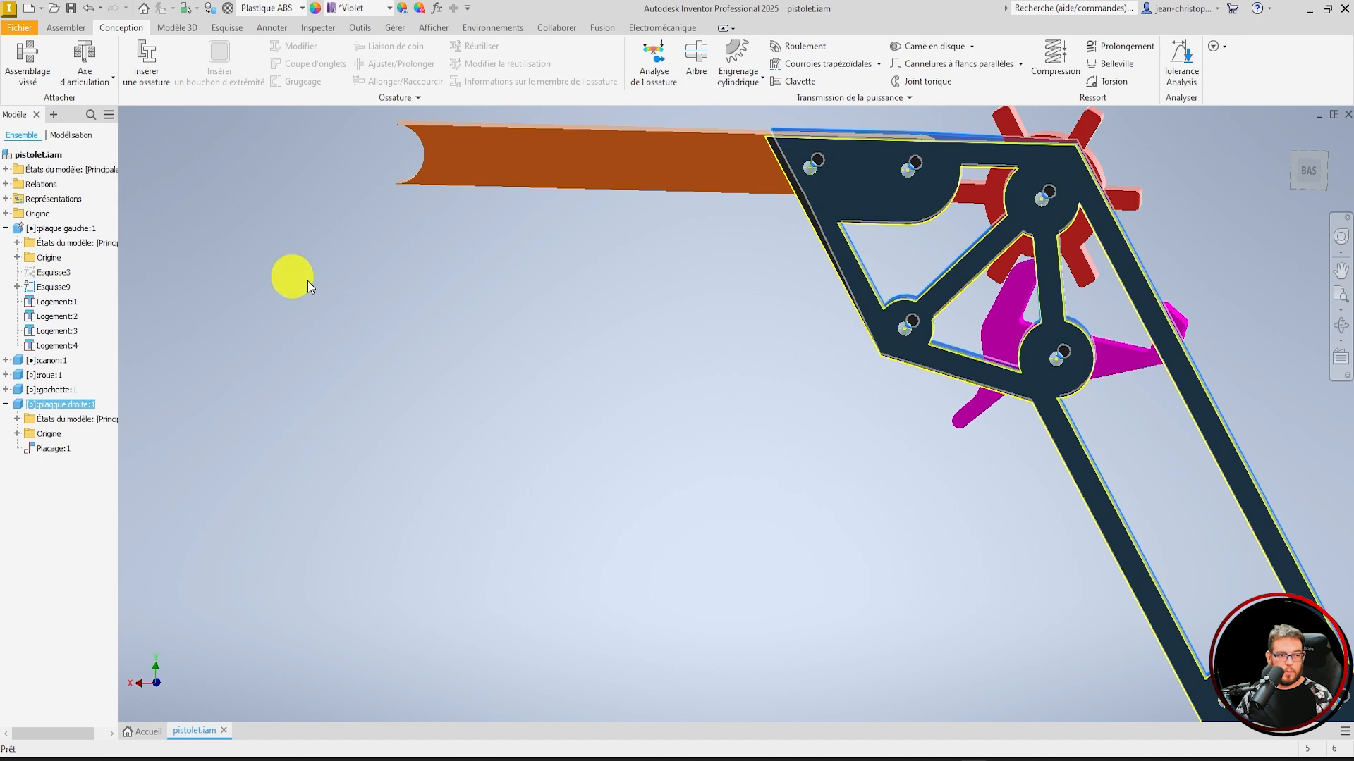
pyautogui.click(307, 281)
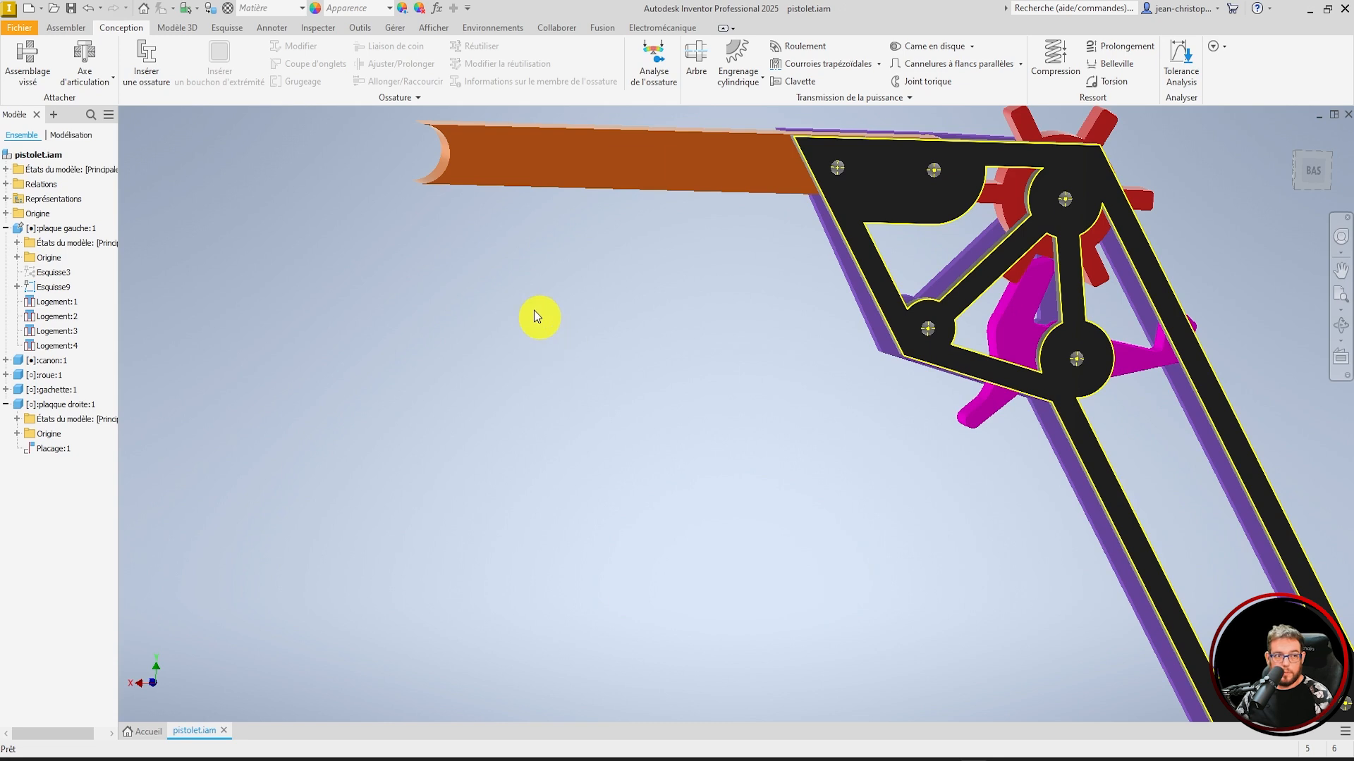
# Start a by-hole bolted connection from the left plate's outer face, using its upper front hole and following the hole pattern
pyautogui.click(31, 62)
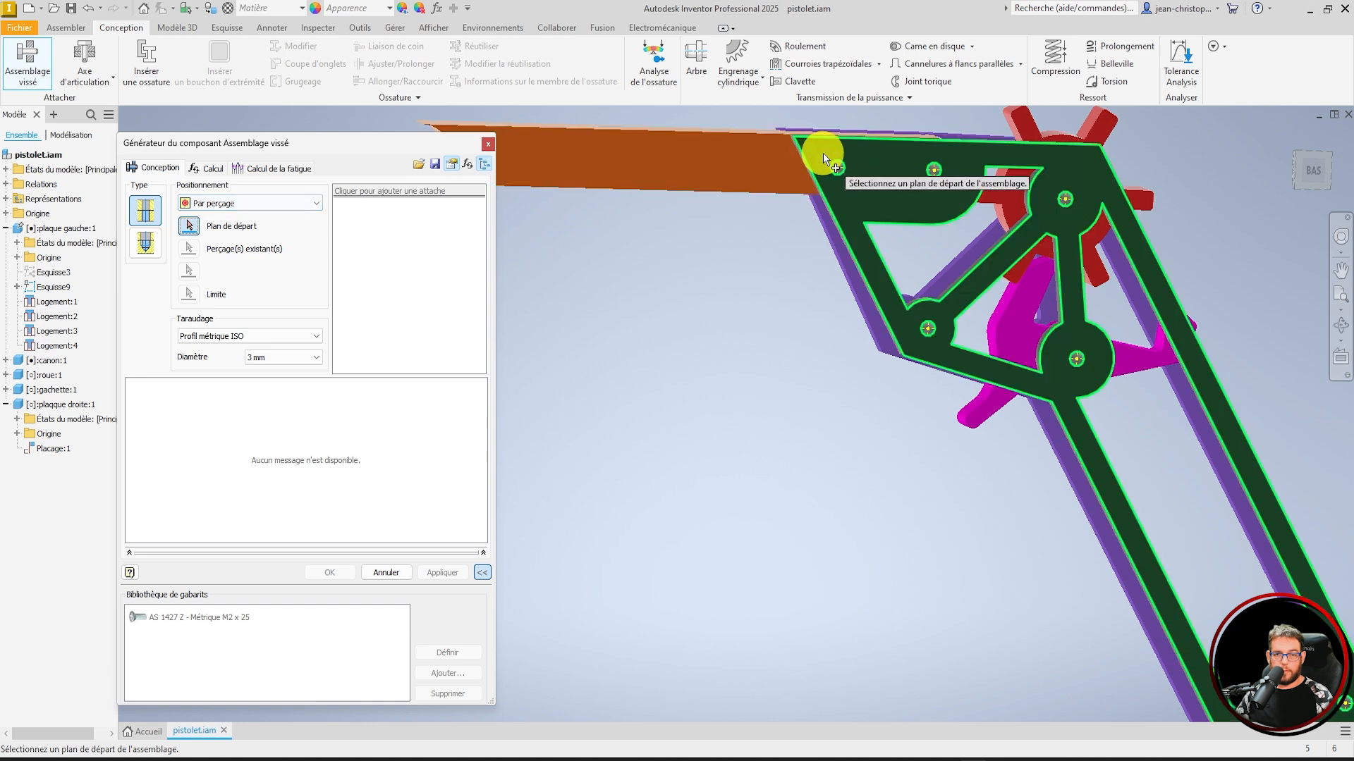
pyautogui.click(874, 189)
pyautogui.scroll(5, 814, 125)
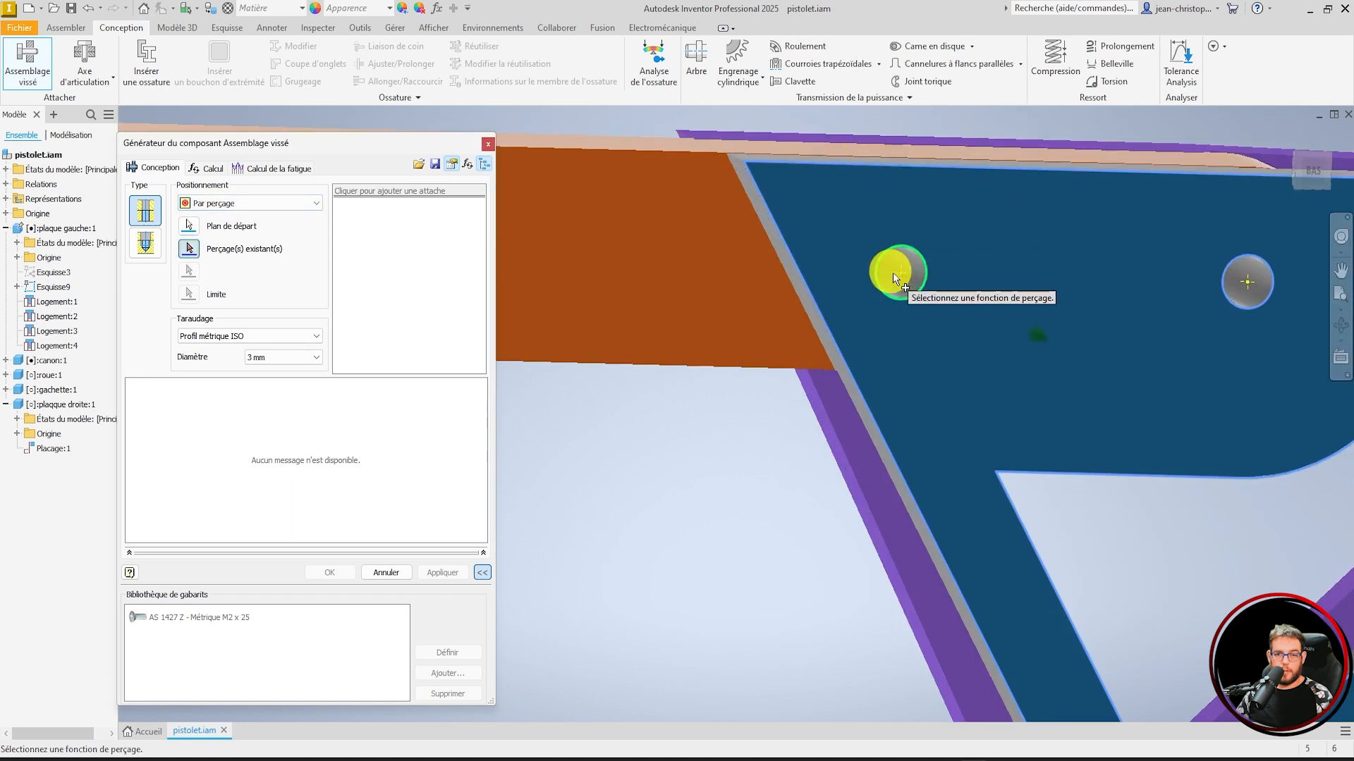
pyautogui.click(908, 286)
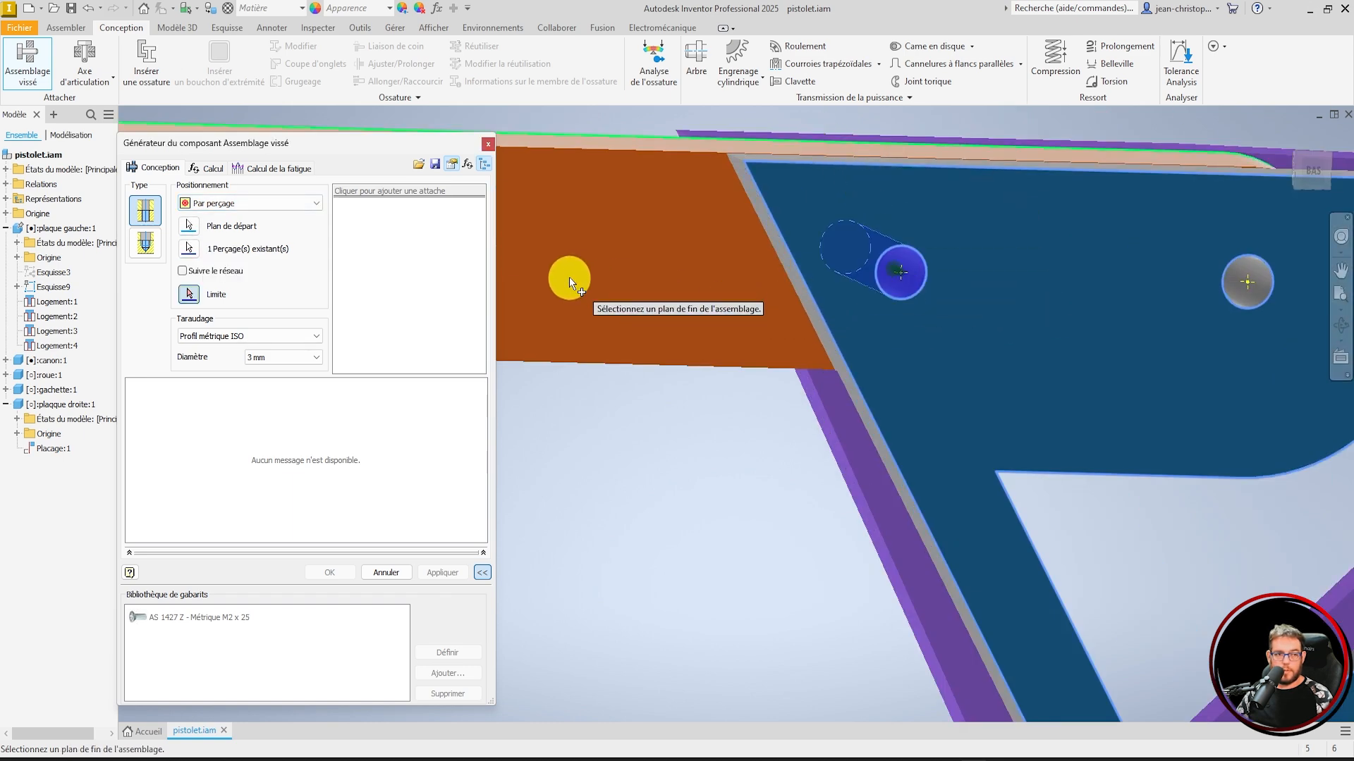
pyautogui.click(182, 271)
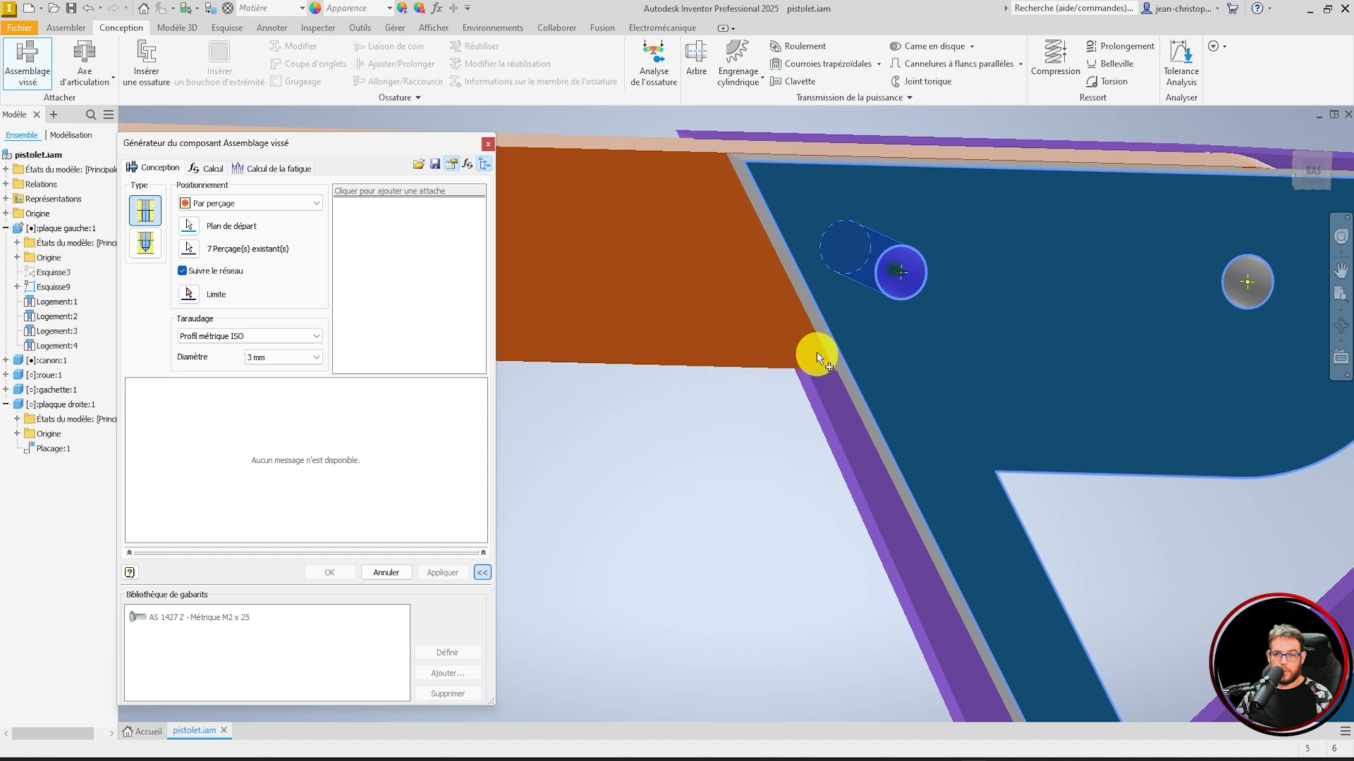
# Set the right plate's outer face as the termination plane of the bolted connection
pyautogui.scroll(-5, 817, 351)
pyautogui.click(196, 299)
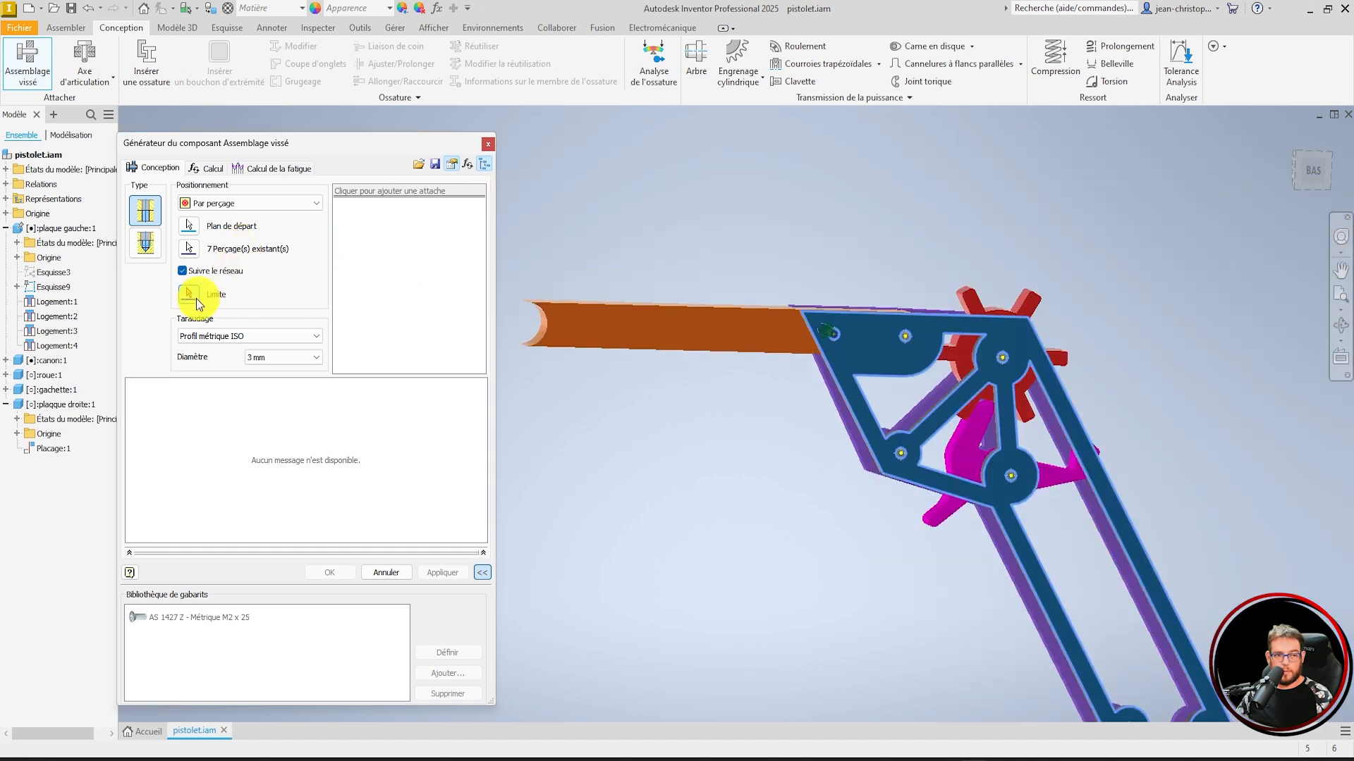
pyautogui.moveTo(740, 384)
pyautogui.keyDown('shift'); pyautogui.mouseDown(button='middle')
pyautogui.moveTo(640, 313)
pyautogui.moveTo(753, 395)
pyautogui.moveTo(734, 384)
pyautogui.mouseUp(button='middle'); pyautogui.keyUp('shift')
pyautogui.click(640, 314)
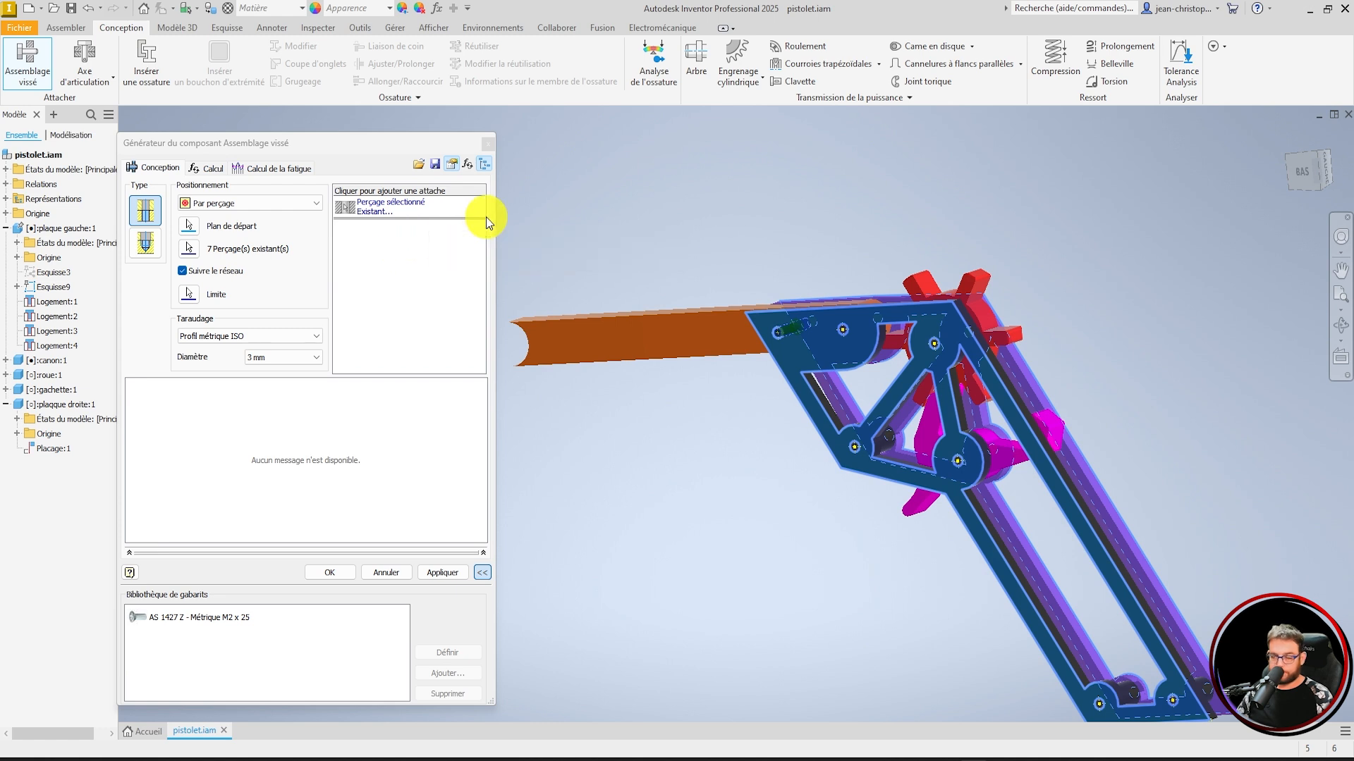
# Add an ISO 14579:2011(E) M3x25 screw with an ISO 7091 washer under its head to the bolted connection
pyautogui.click(444, 189)
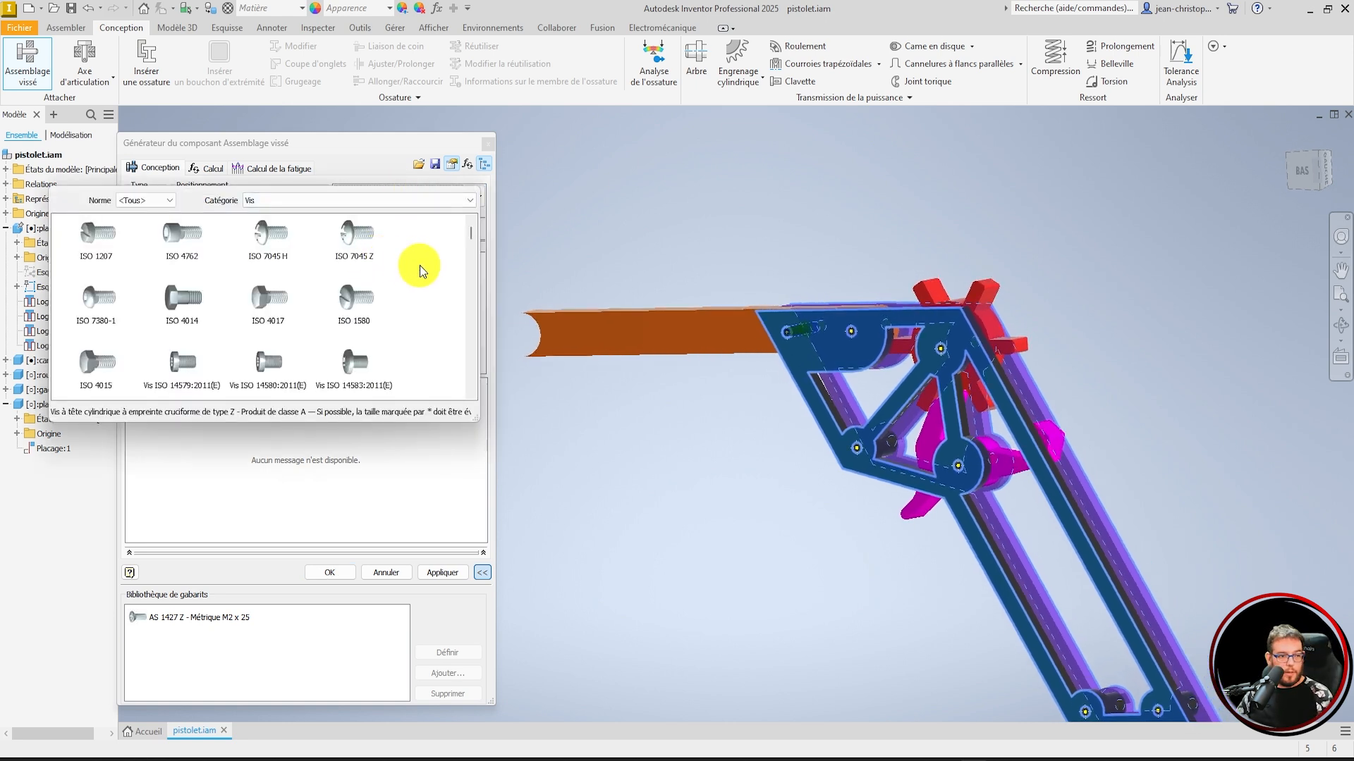
pyautogui.click(189, 361)
pyautogui.click(426, 230)
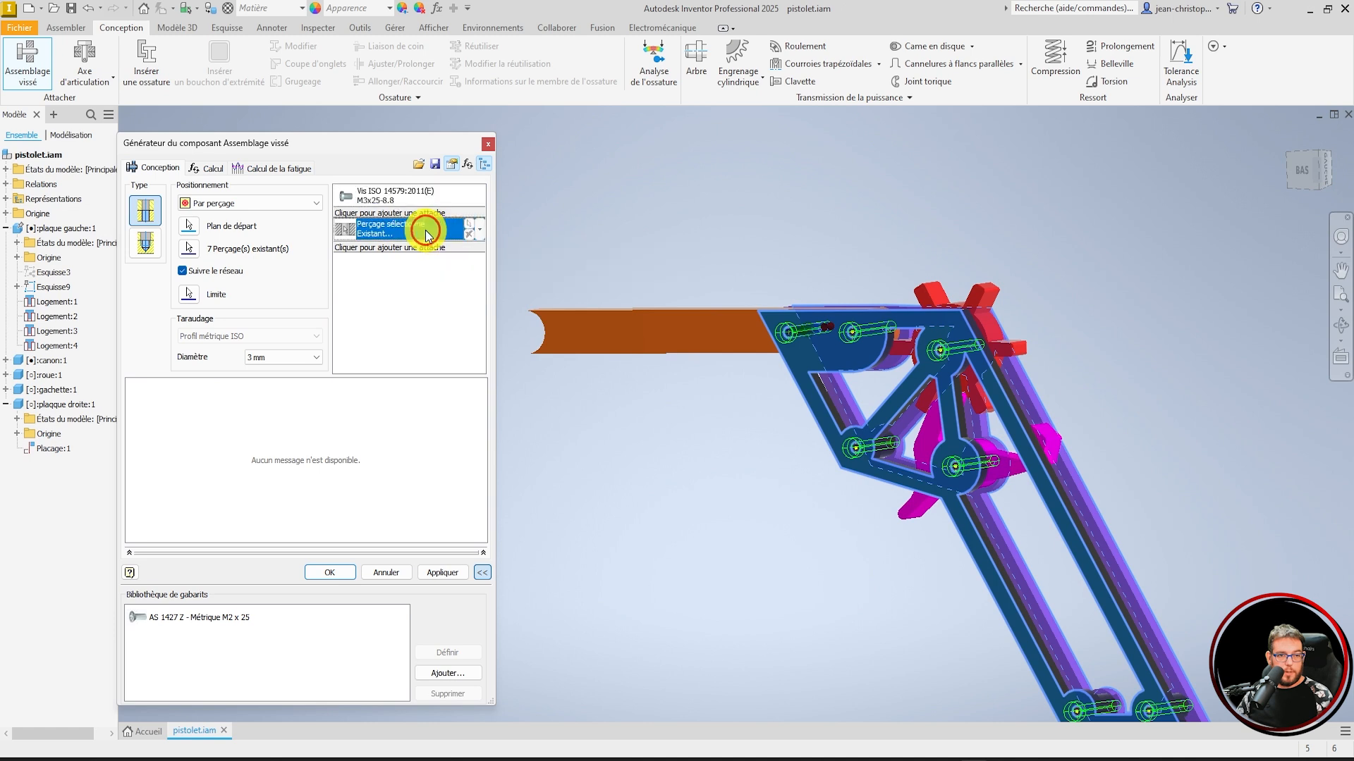
pyautogui.click(416, 212)
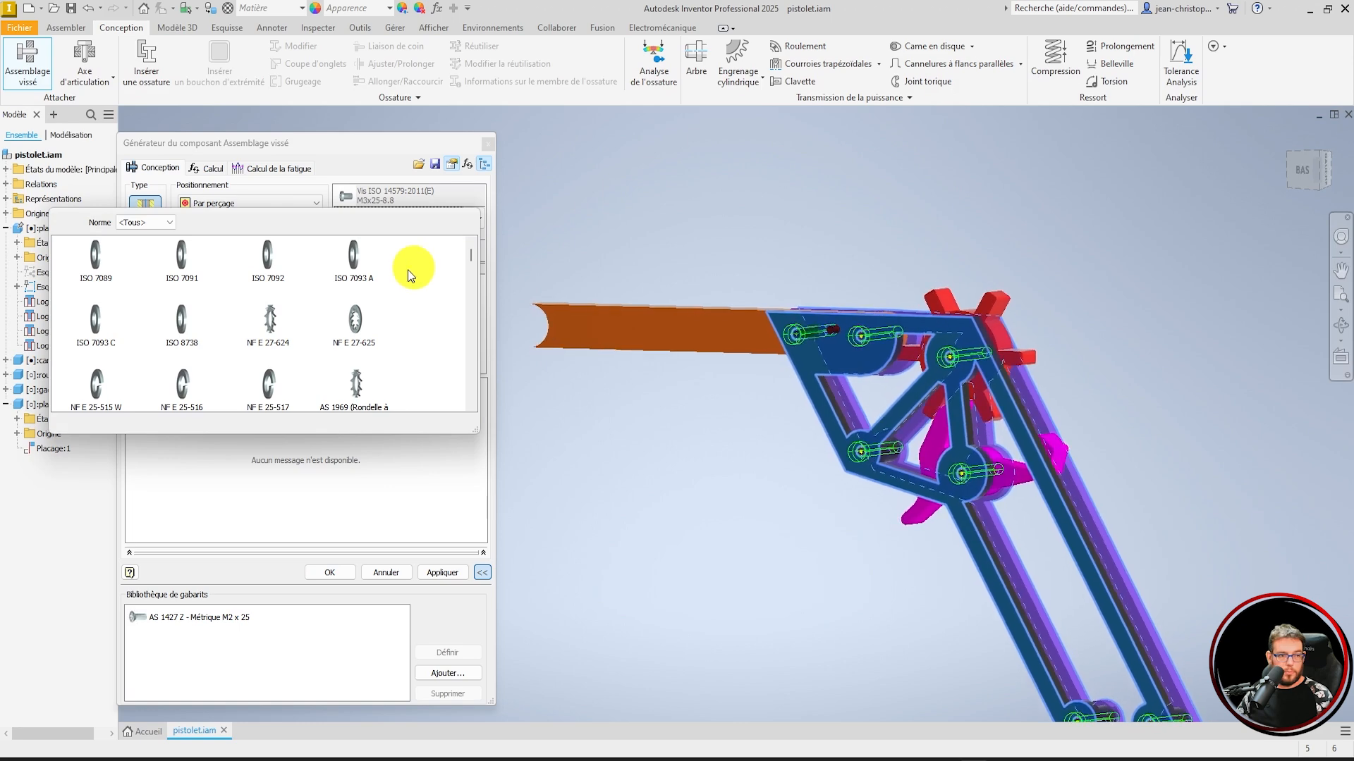
pyautogui.click(189, 254)
# Add an ISO 7091 washer and an ISO 4035 nut at the far end of the bolted connection
pyautogui.click(422, 271)
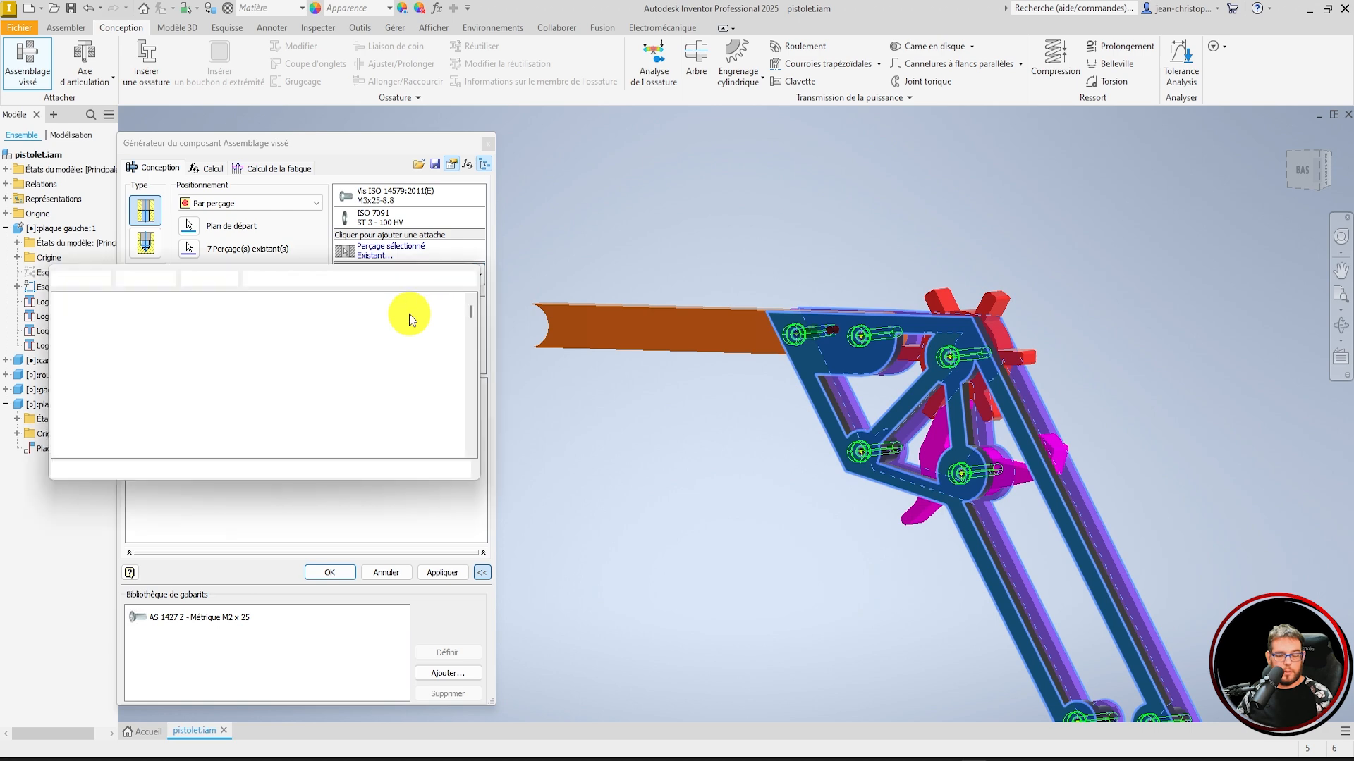
pyautogui.click(190, 315)
pyautogui.click(421, 291)
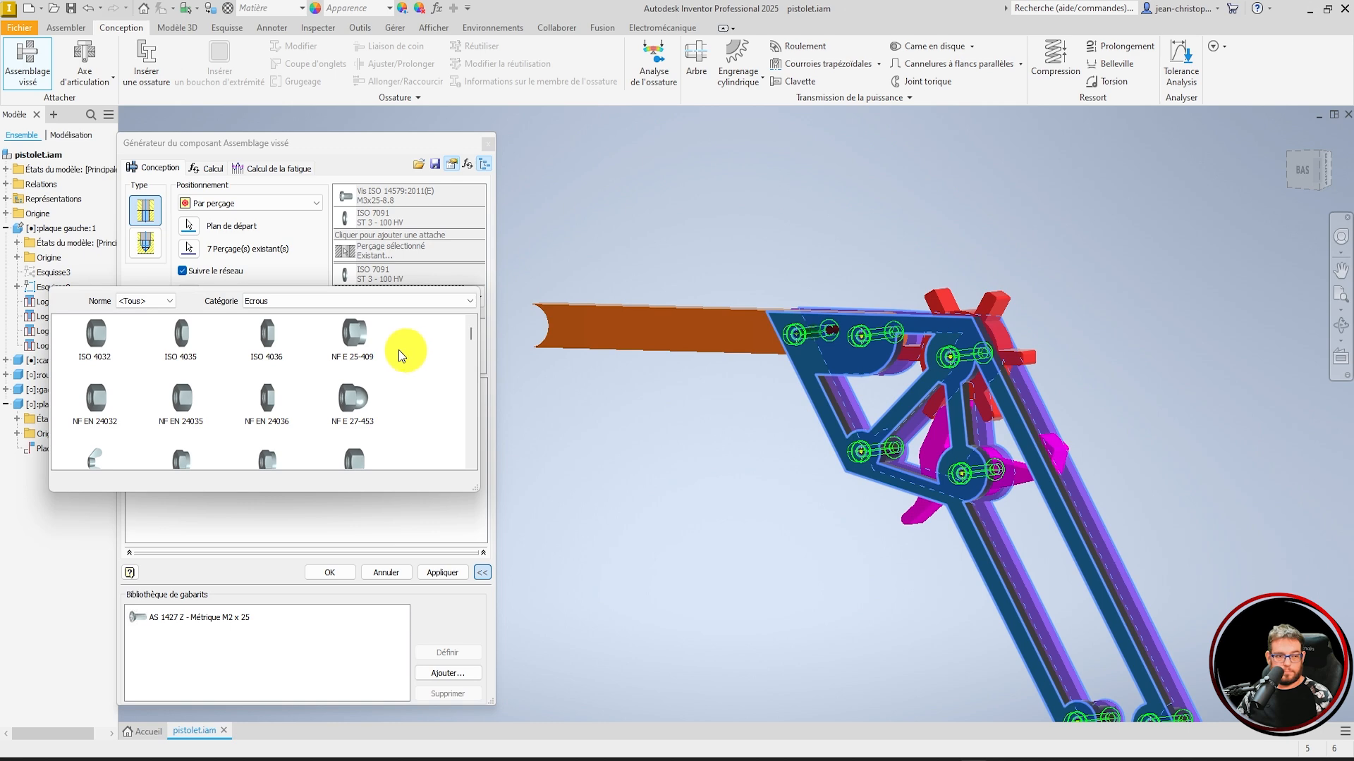
pyautogui.click(193, 328)
# Generate the bolted connection under the file name Assemblage vissé4.iam and close the generator
pyautogui.click(467, 576)
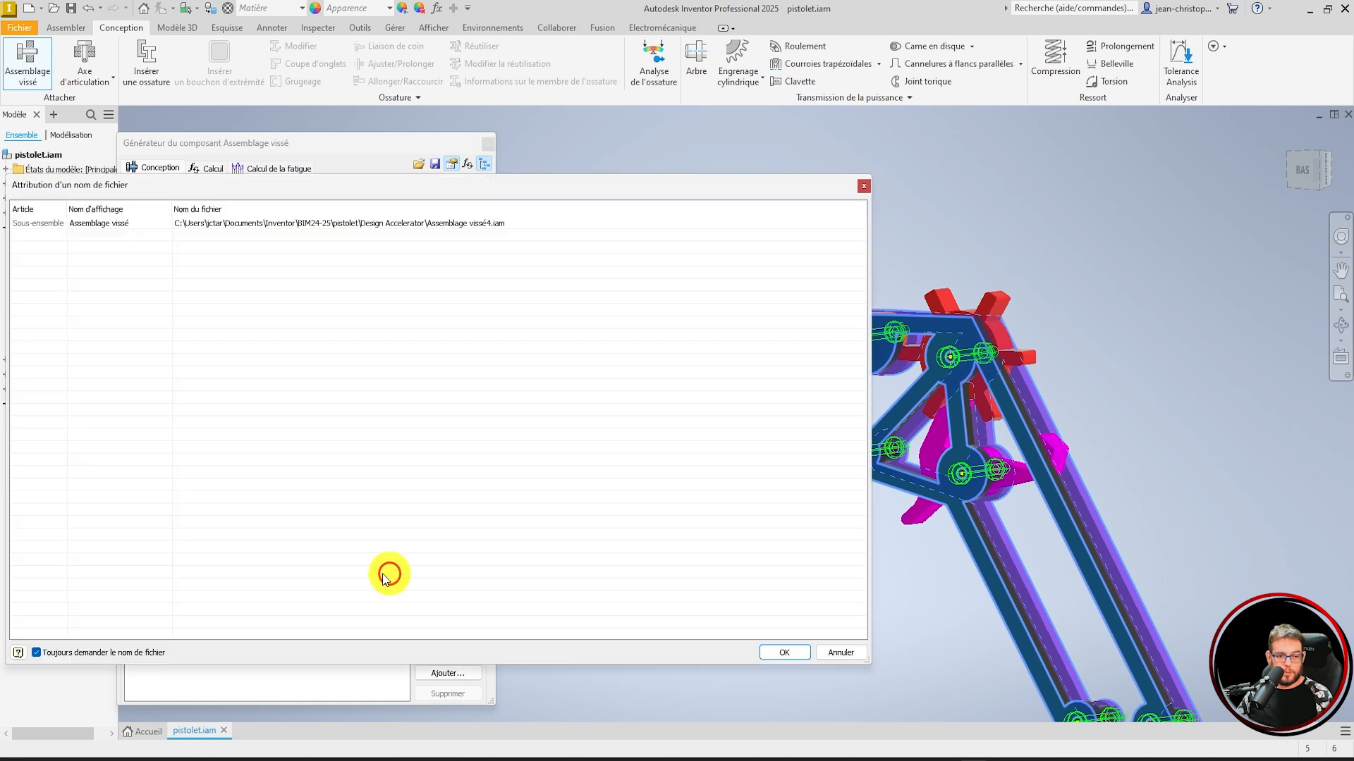
pyautogui.click(783, 661)
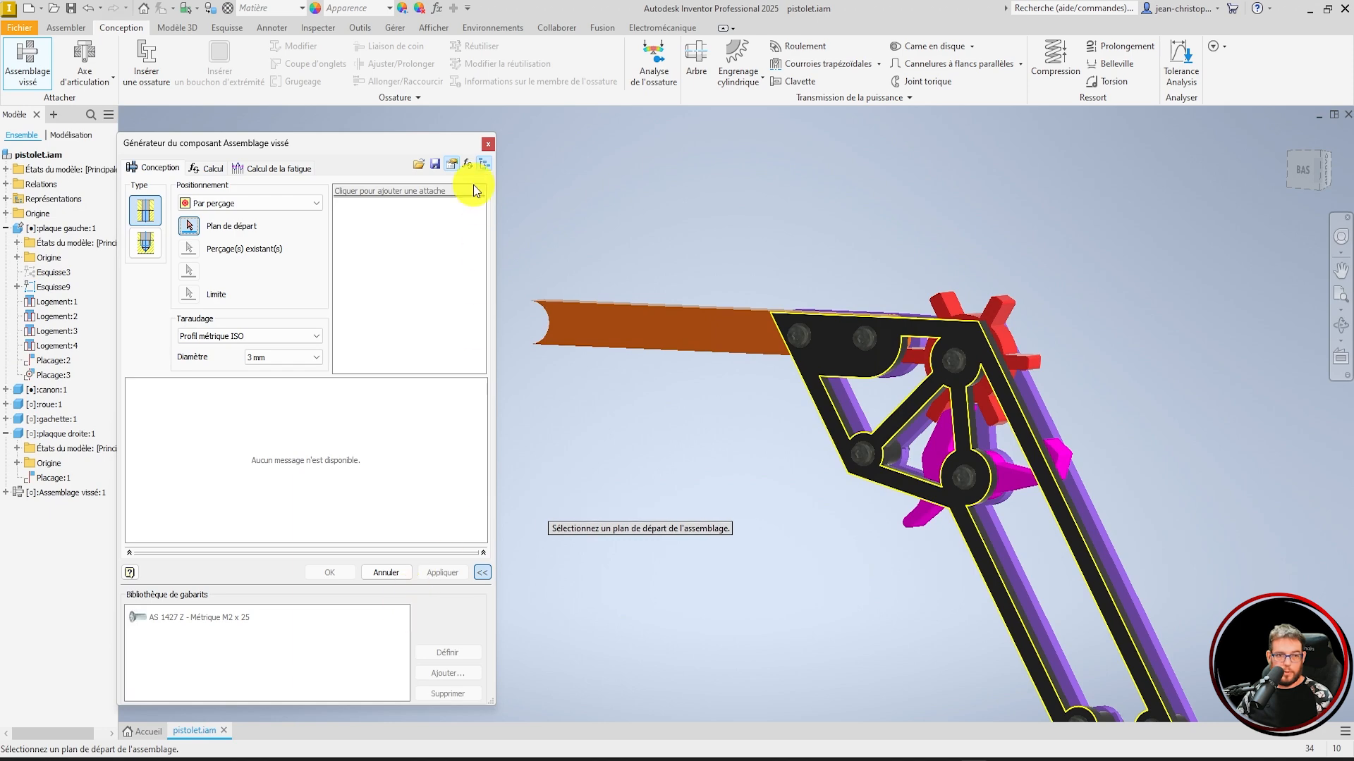
pyautogui.click(488, 144)
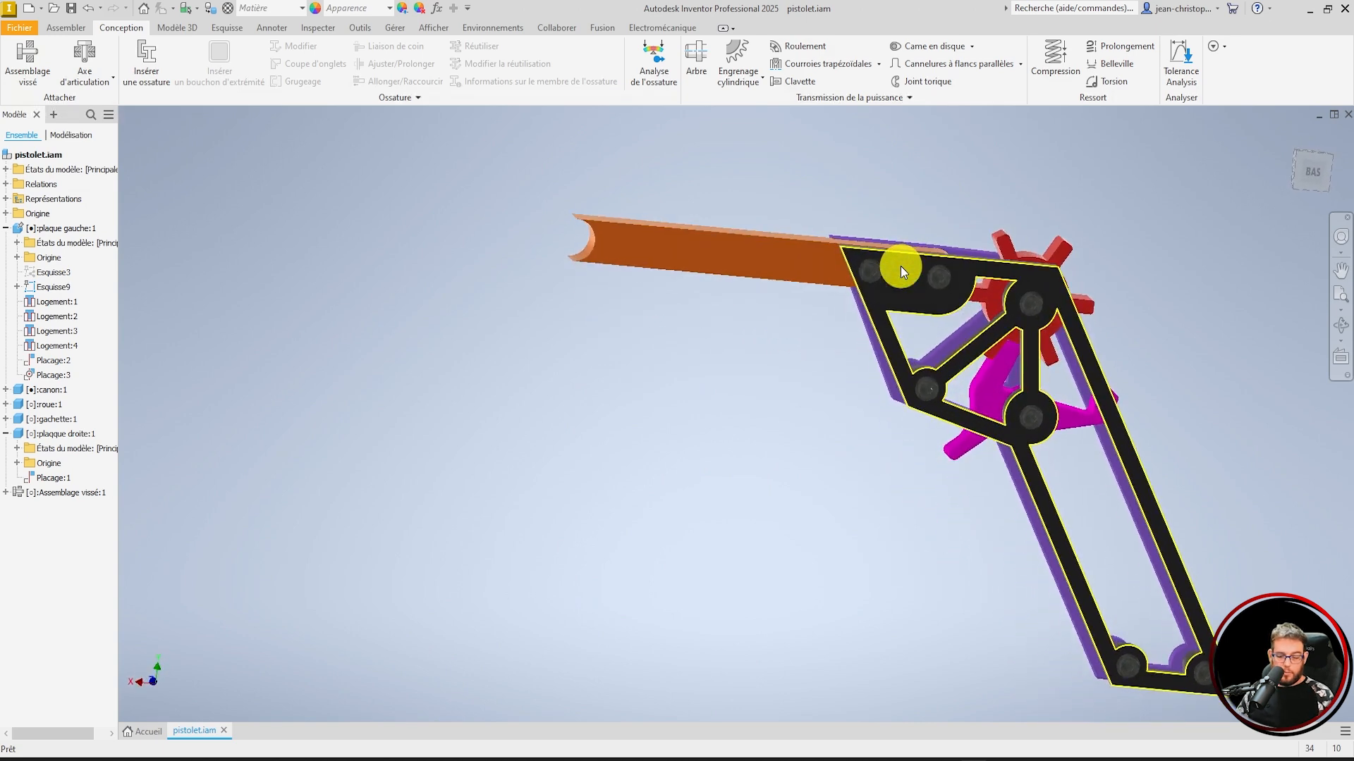
pyautogui.press('F6')
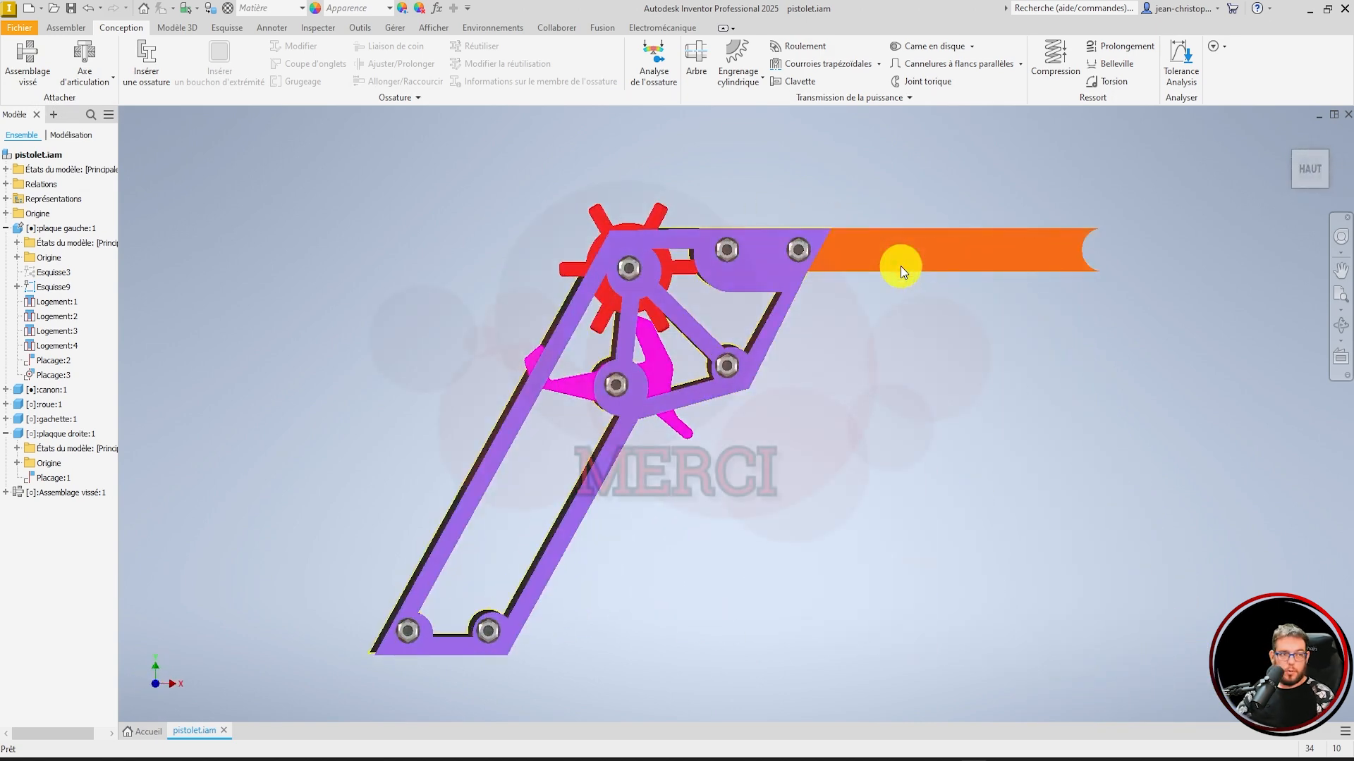